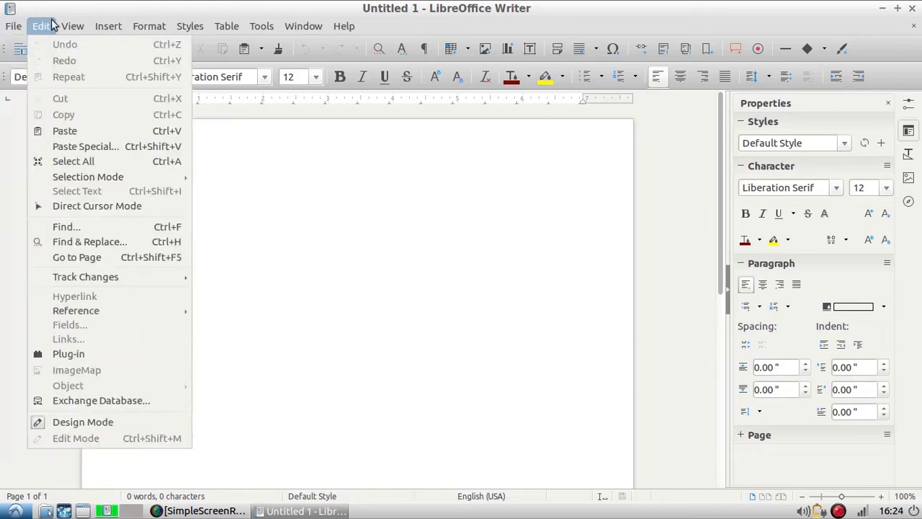
{"action": "mouse_move", "coordinate": [67, 26]}
{"action": "mouse_move", "coordinate": [99, 32]}
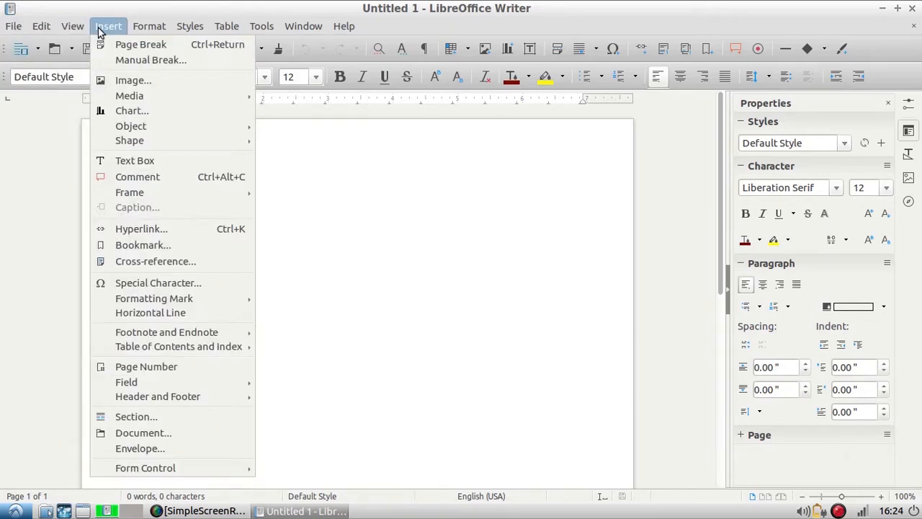
{"action": "mouse_move", "coordinate": [135, 29]}
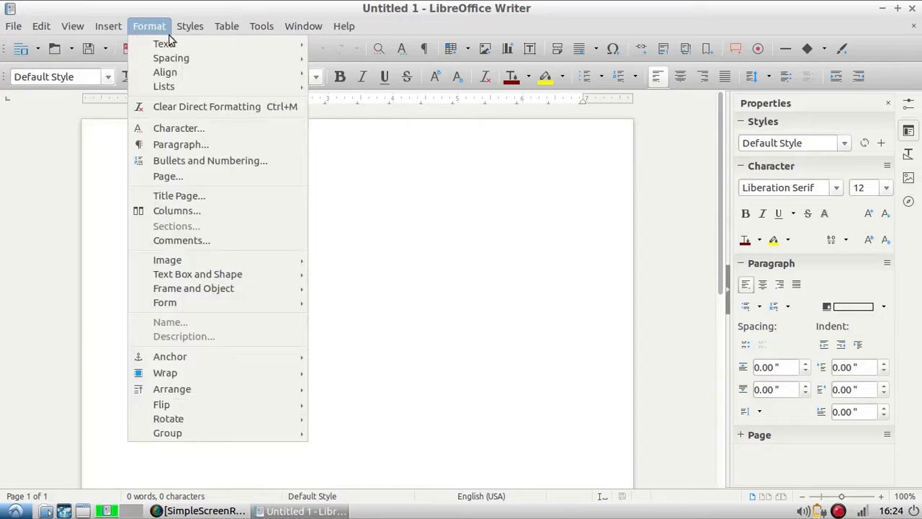
{"action": "mouse_move", "coordinate": [183, 36]}
{"action": "mouse_move", "coordinate": [221, 32]}
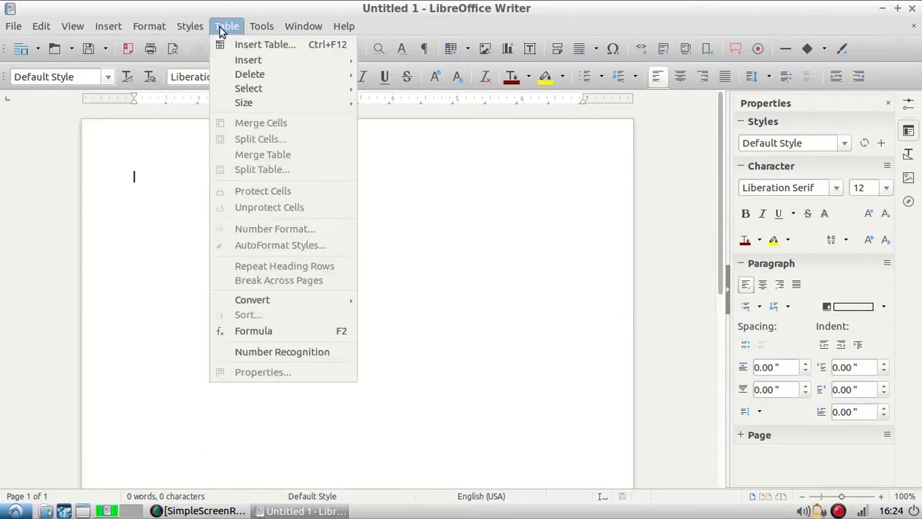
{"action": "mouse_move", "coordinate": [260, 30]}
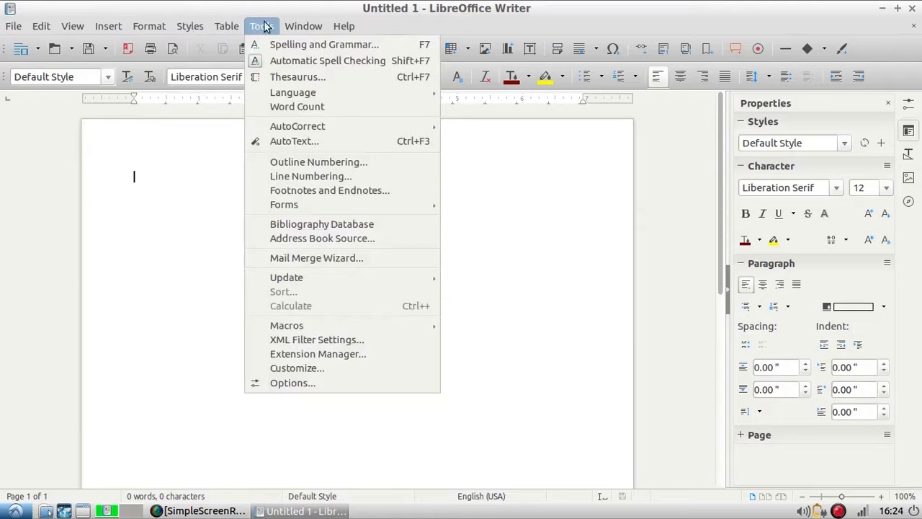
Look up "print" in the LibreOffice Help index, read the topic on adding printers under UNIX, and close Help
{"action": "mouse_move", "coordinate": [341, 29]}
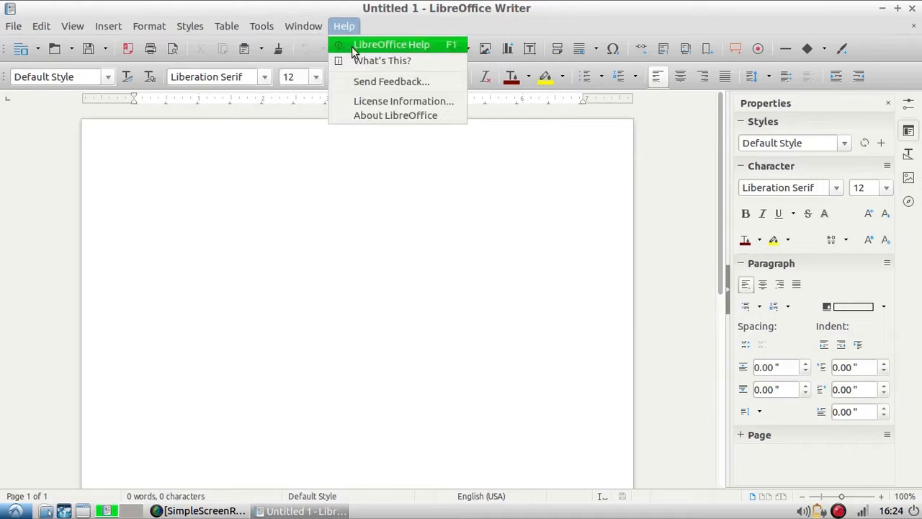
{"action": "left_click", "coordinate": [356, 48]}
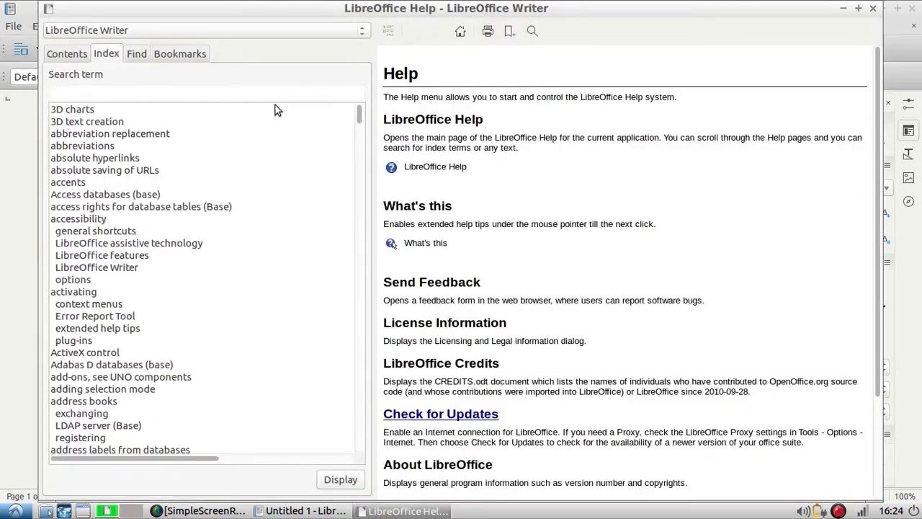
{"action": "type", "text": "print area selection"}
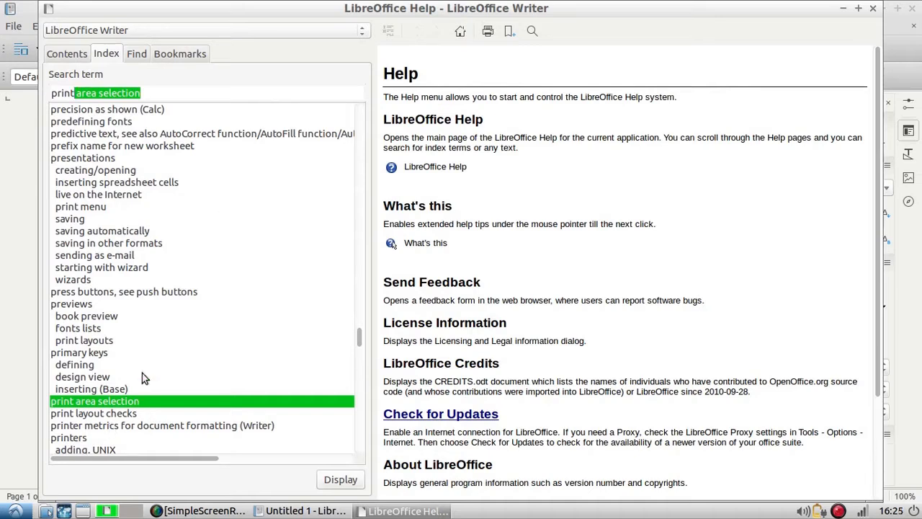
{"action": "left_click", "coordinate": [99, 439]}
{"action": "double_click", "coordinate": [103, 437]}
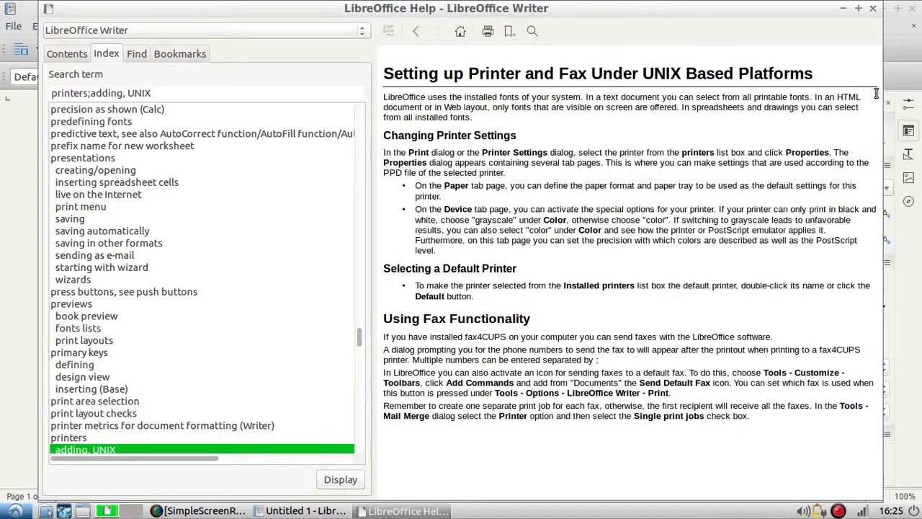
{"action": "left_click", "coordinate": [871, 10]}
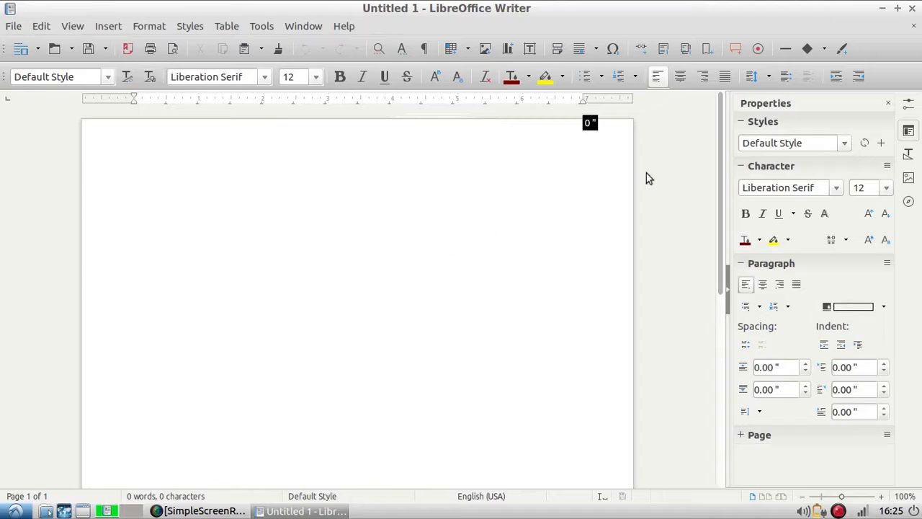
Collapse and re-expand the Styles section of the sidebar properties, collapse Character, and briefly expand Page
{"action": "left_click", "coordinate": [742, 123]}
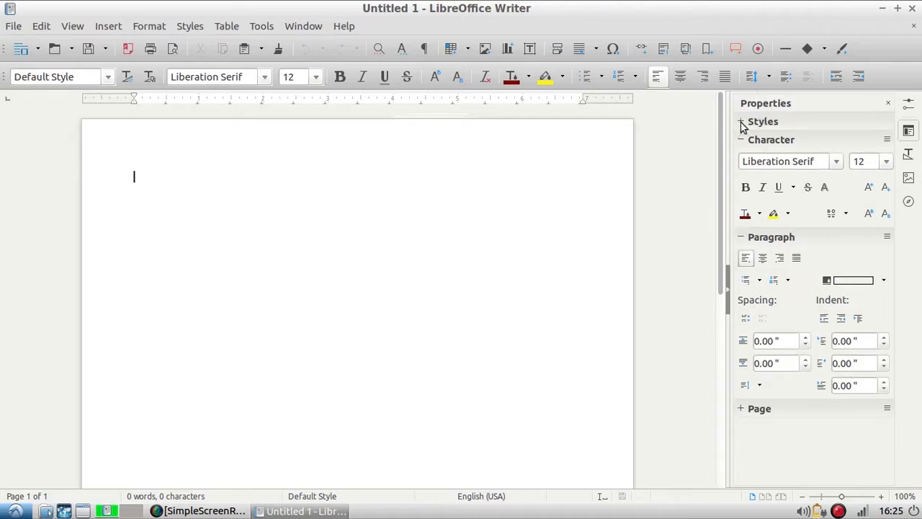
{"action": "left_click", "coordinate": [742, 123]}
{"action": "left_click", "coordinate": [742, 124]}
{"action": "left_click", "coordinate": [742, 123]}
{"action": "left_click", "coordinate": [742, 166]}
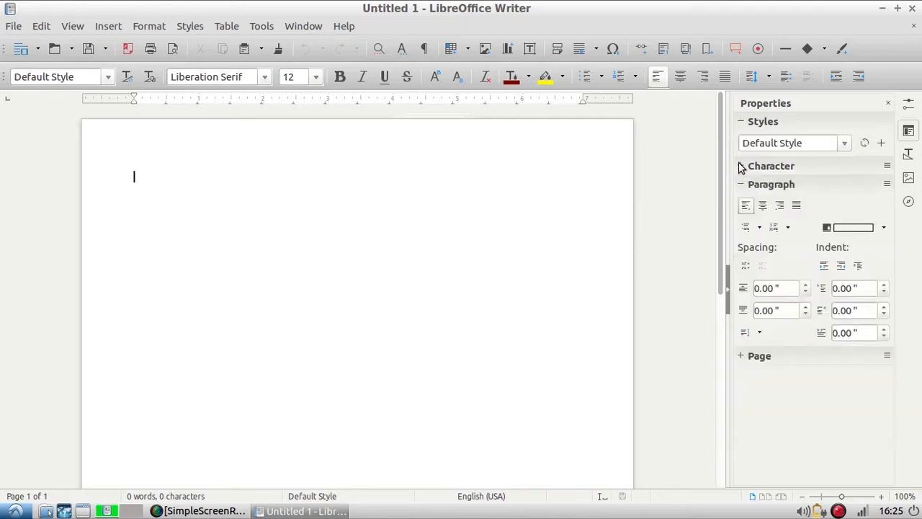
{"action": "left_click", "coordinate": [741, 357]}
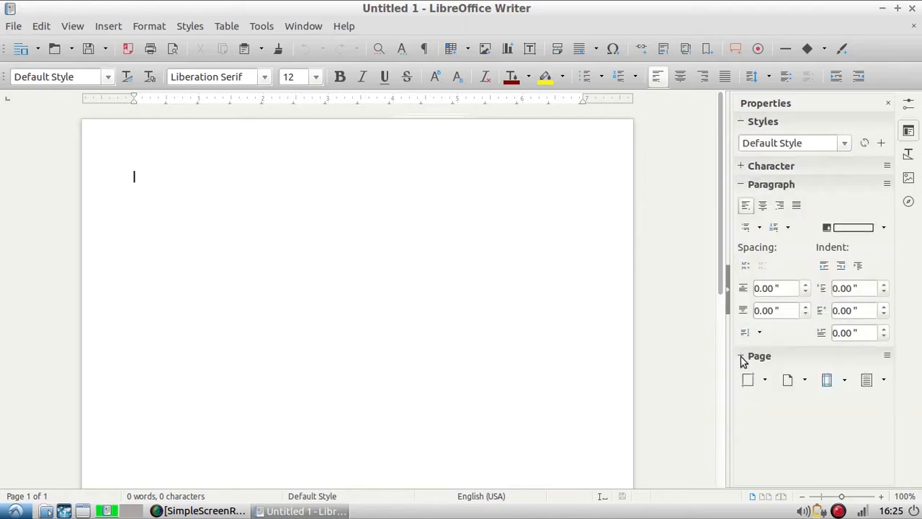
{"action": "left_click", "coordinate": [741, 356]}
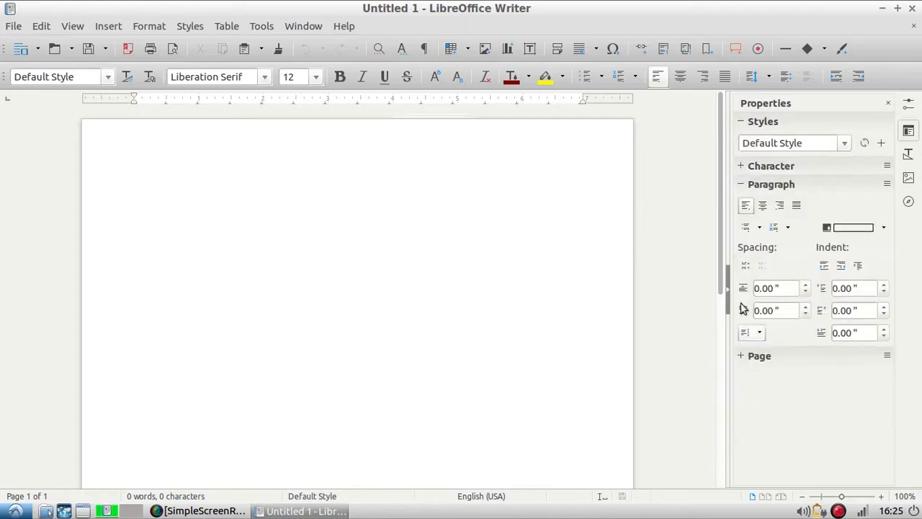
Look through the sidebar's Gallery and Navigator, then return to Properties with the page zoom kept at 100%
{"action": "left_click", "coordinate": [909, 154]}
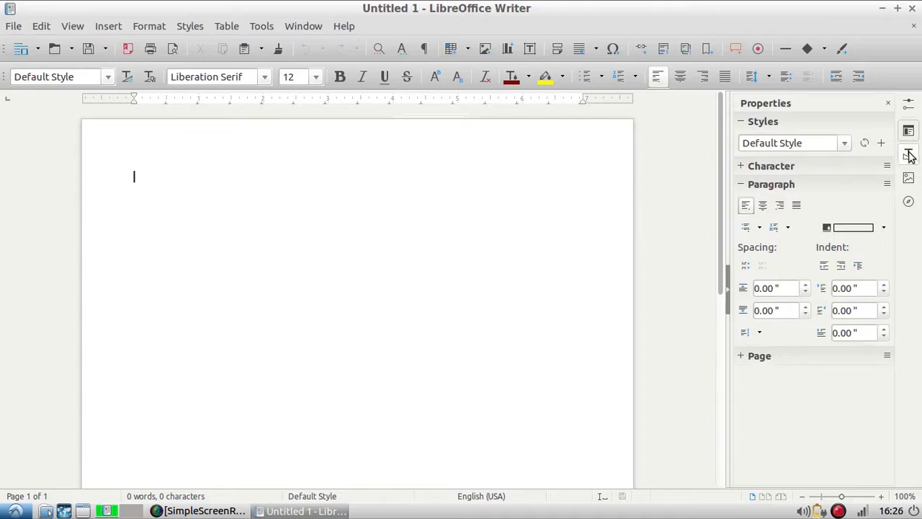
{"action": "left_click", "coordinate": [909, 178]}
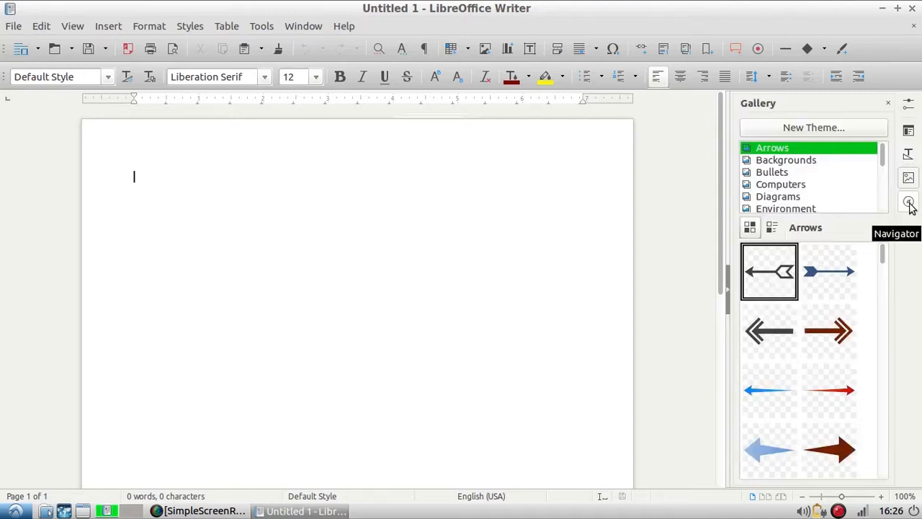
{"action": "left_click", "coordinate": [910, 203]}
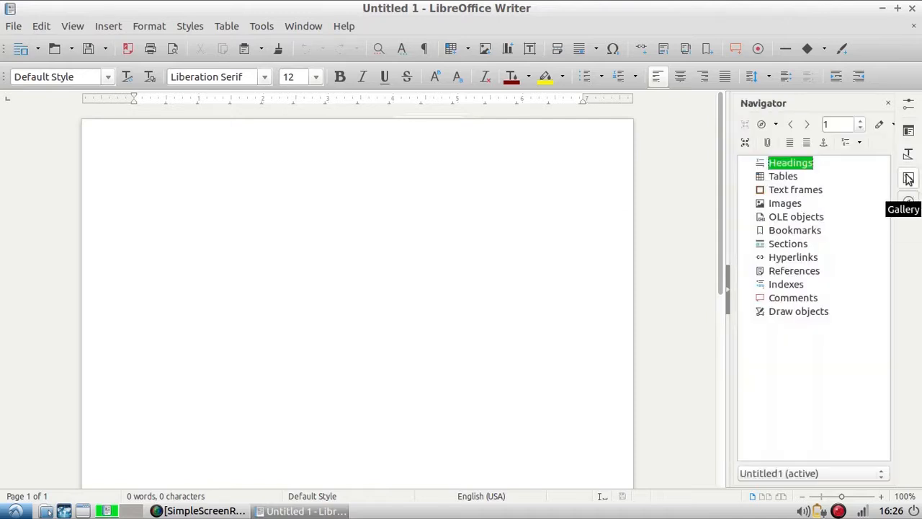
{"action": "left_click", "coordinate": [909, 131]}
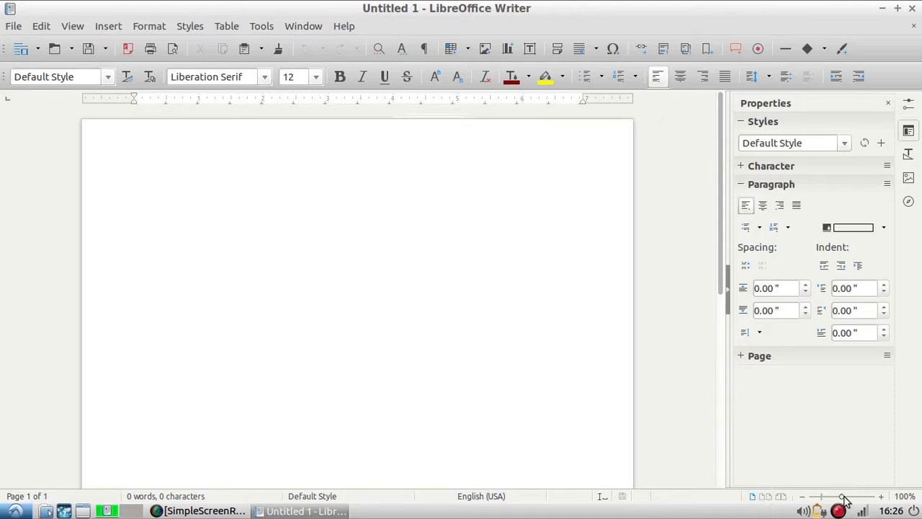
{"action": "mouse_move", "coordinate": [844, 500]}
{"action": "left_mouse_down"}
{"action": "mouse_move", "coordinate": [823, 499]}
{"action": "mouse_move", "coordinate": [857, 498]}
{"action": "mouse_move", "coordinate": [828, 499]}
{"action": "mouse_move", "coordinate": [840, 498]}
{"action": "left_mouse_up"}
Open the recently used document Alice in Wonderland.odt, and create a new blank text document
{"action": "left_click", "coordinate": [54, 51]}
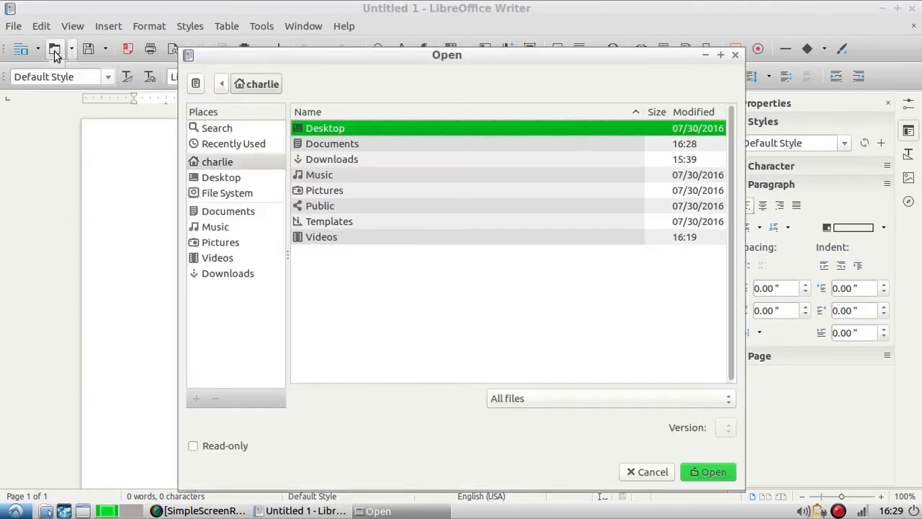
{"action": "left_click", "coordinate": [650, 476]}
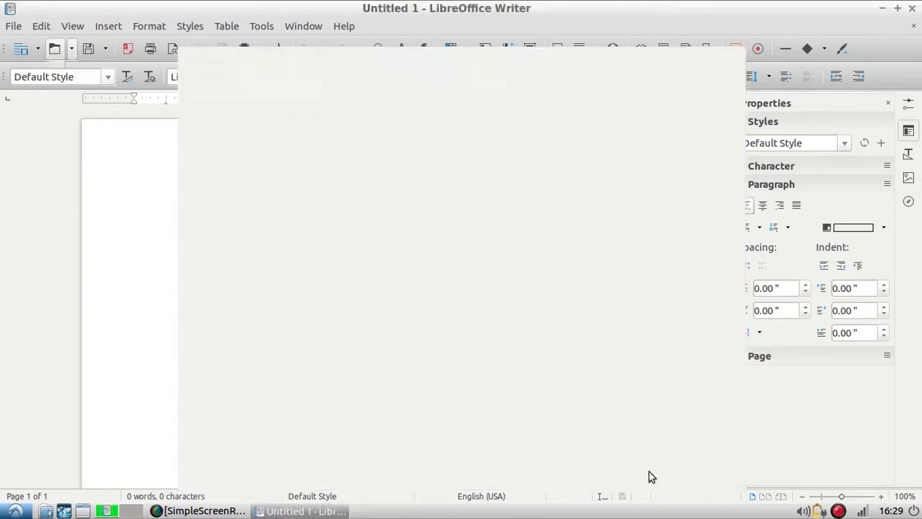
{"action": "left_click", "coordinate": [71, 54]}
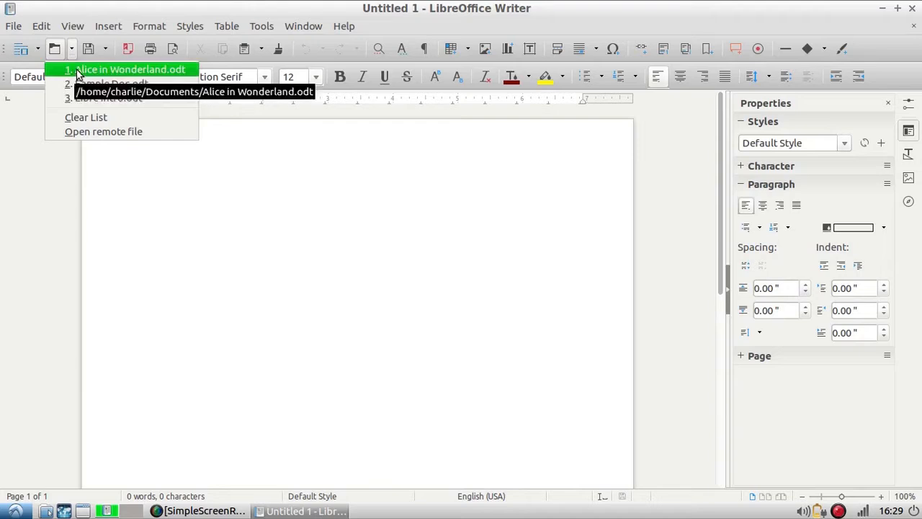
{"action": "left_click", "coordinate": [77, 70]}
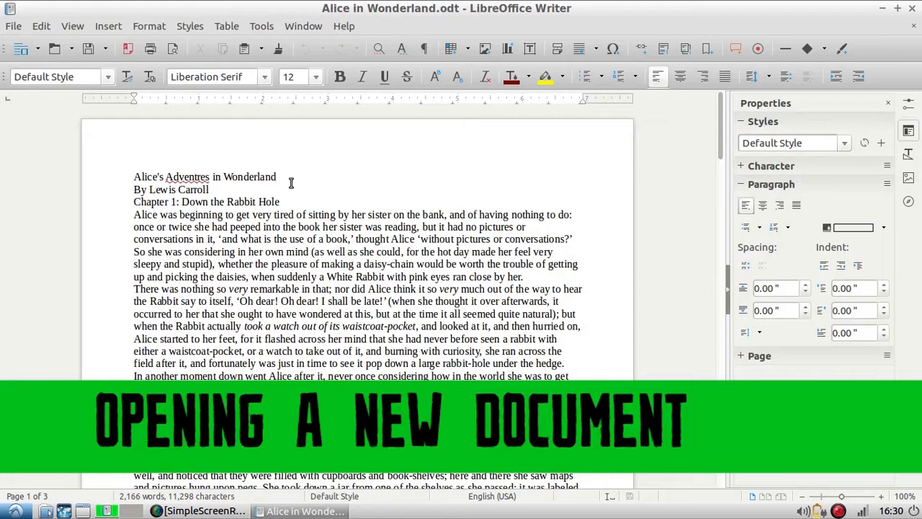
{"action": "left_click", "coordinate": [21, 54]}
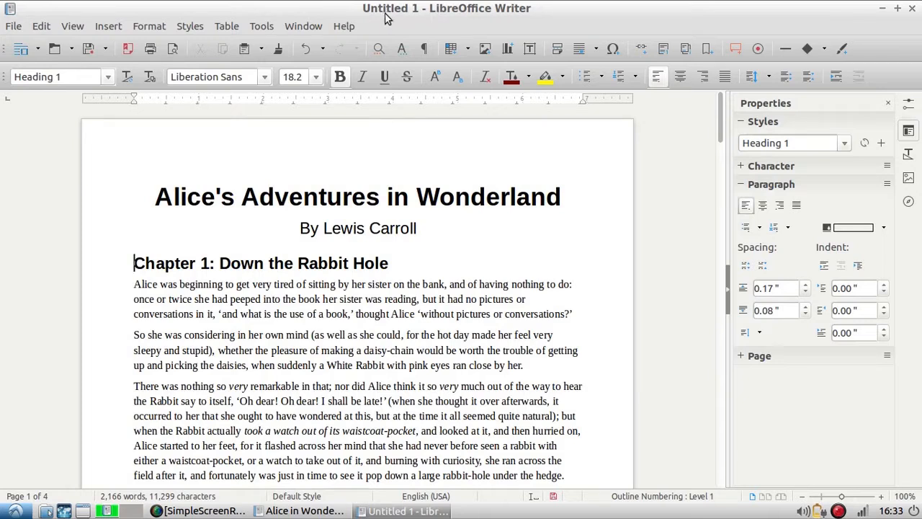
Save the untitled document as Alice in the Documents folder, with All Formats as the file type and no password
{"action": "left_click", "coordinate": [87, 55]}
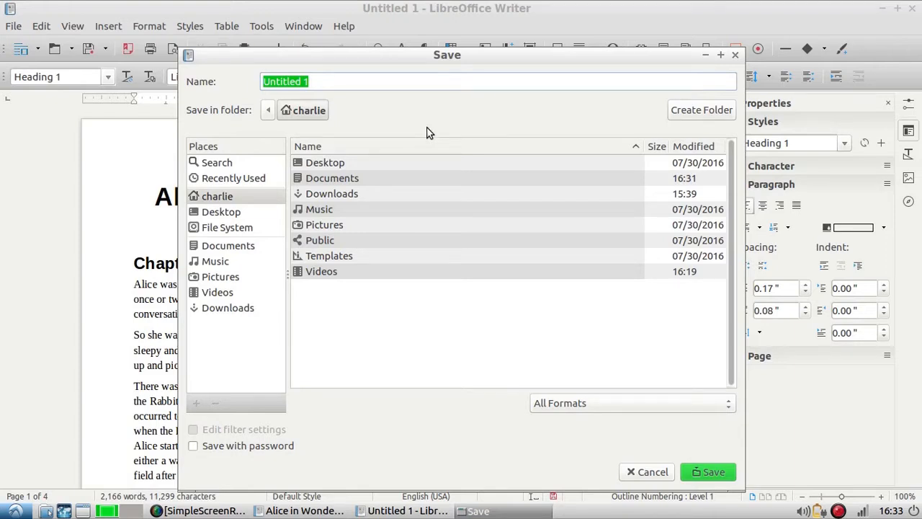
{"action": "type", "text": "Alice"}
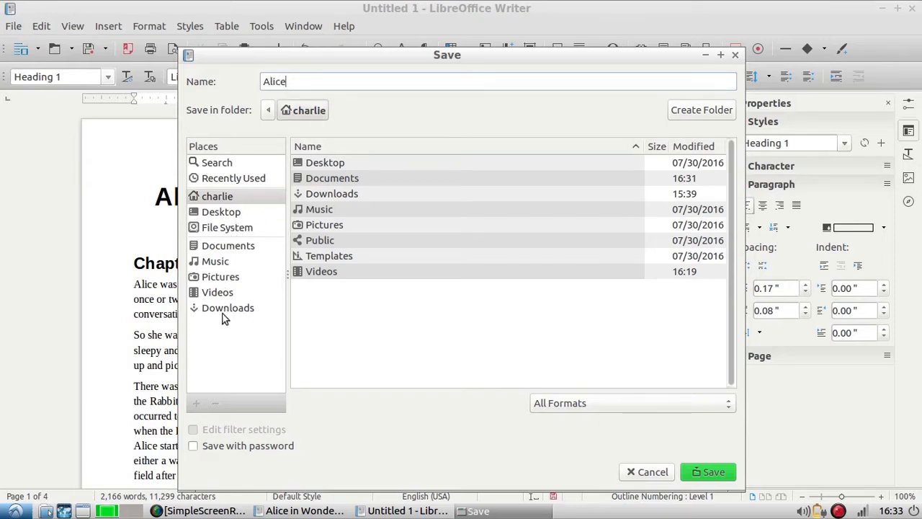
{"action": "left_click", "coordinate": [241, 250]}
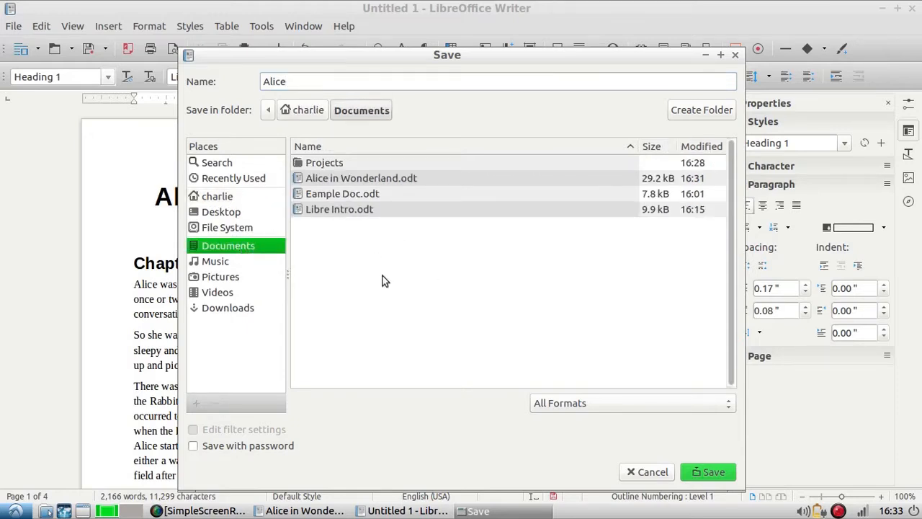
{"action": "left_click", "coordinate": [566, 402]}
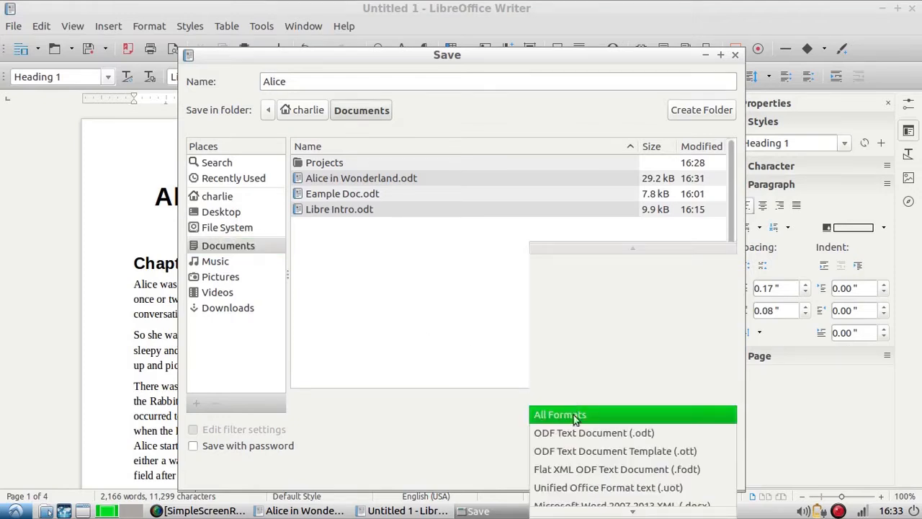
{"action": "mouse_move", "coordinate": [574, 516]}
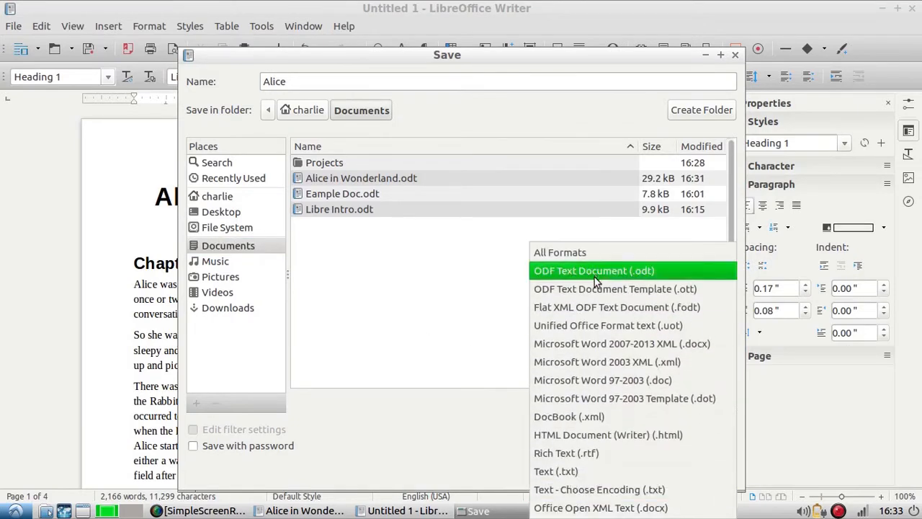
{"action": "left_click", "coordinate": [584, 253]}
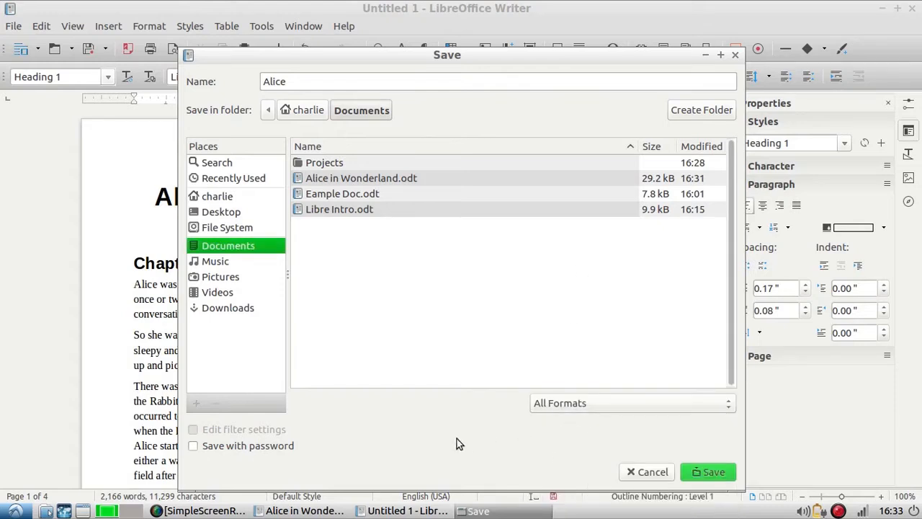
{"action": "left_click", "coordinate": [193, 447]}
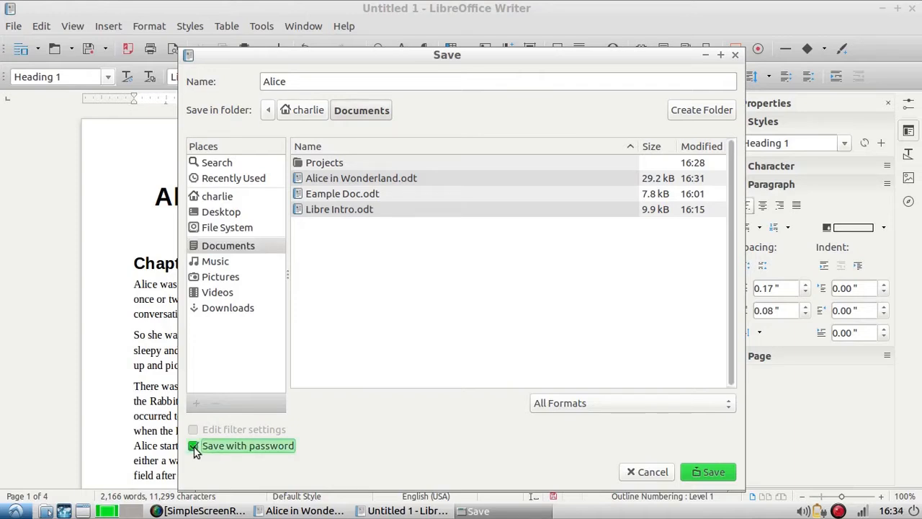
{"action": "left_click", "coordinate": [194, 446]}
{"action": "left_click", "coordinate": [712, 473]}
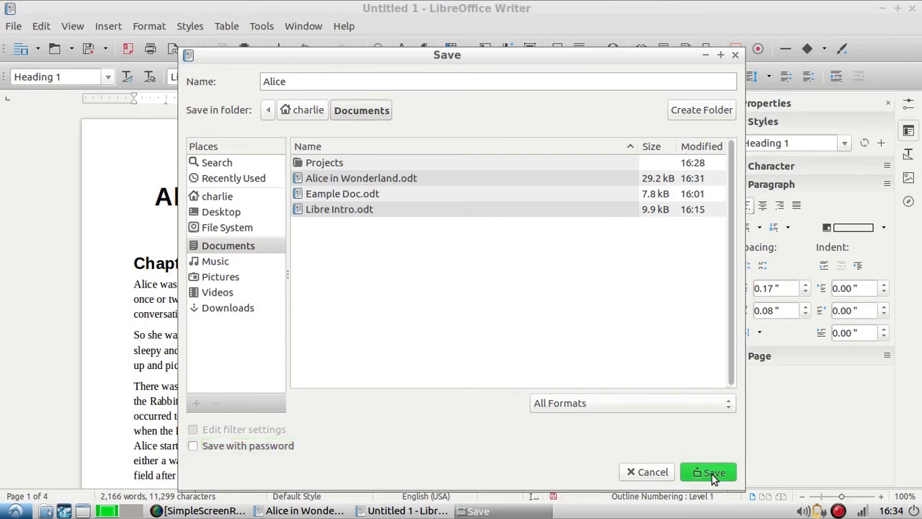
Switch to the file manager, locate Alice.odt in the Documents folder, and close the file manager window
{"action": "left_click", "coordinate": [46, 510]}
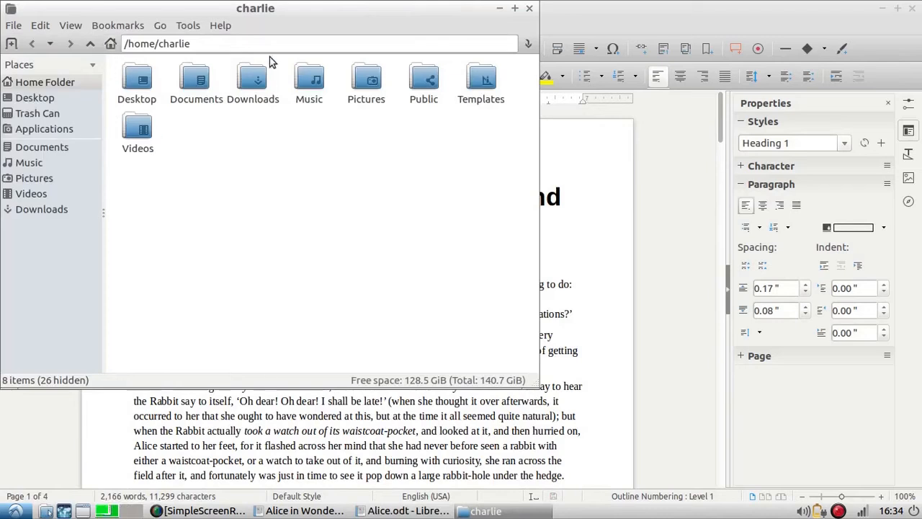
{"action": "double_click", "coordinate": [205, 74]}
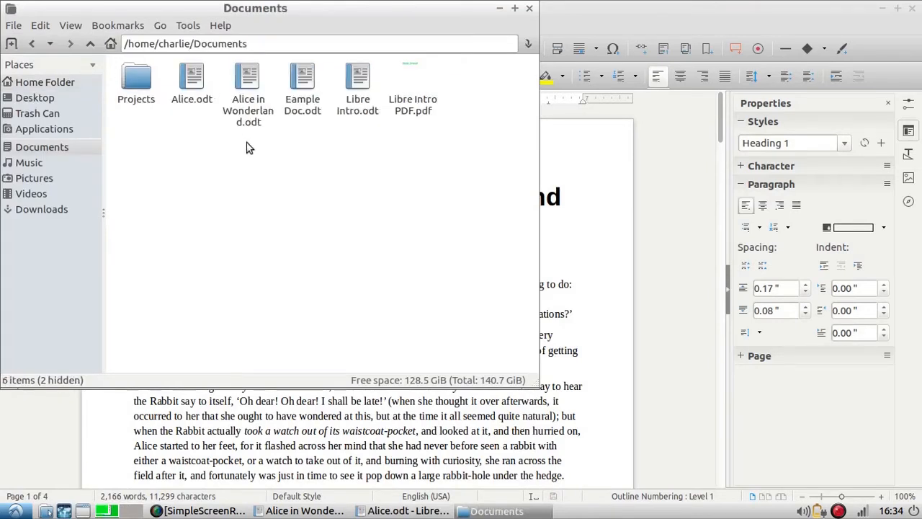
{"action": "left_click", "coordinate": [191, 80]}
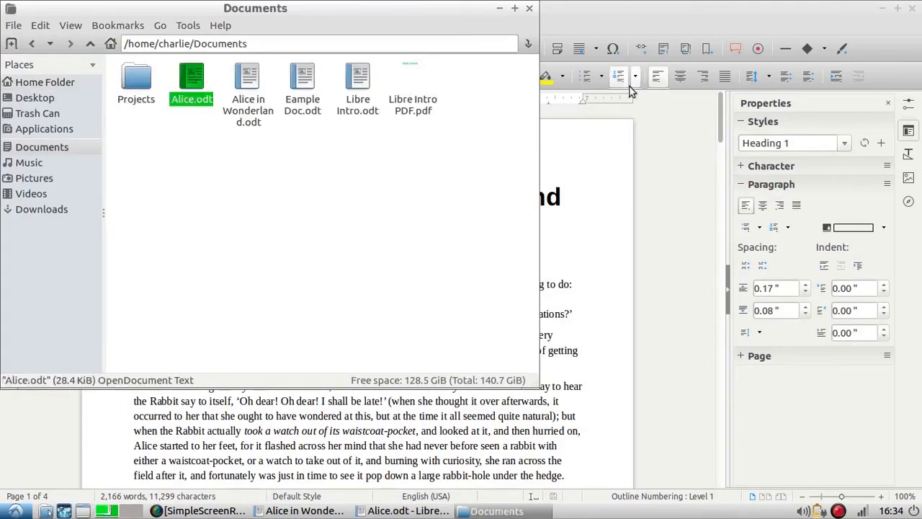
{"action": "left_click", "coordinate": [528, 10]}
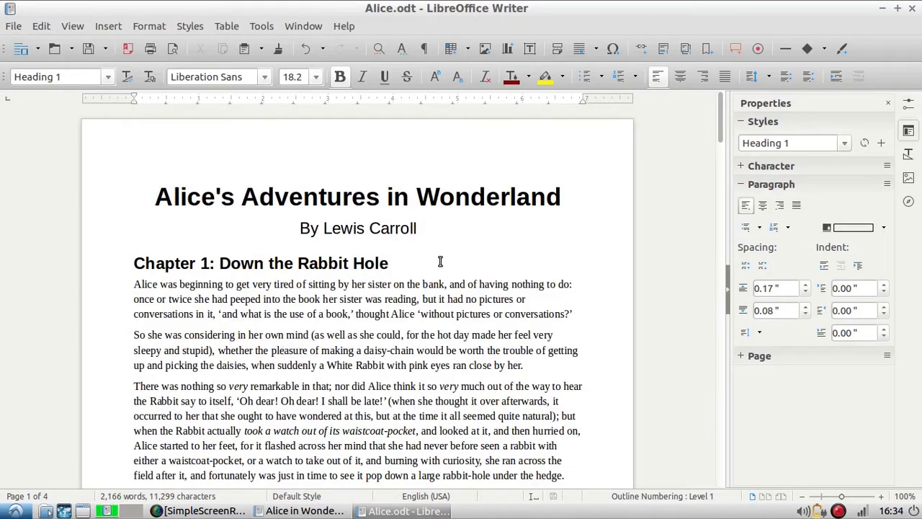
Italicize the subtitle line "By Lewis Carroll" below the title and save the document
{"action": "left_click_drag", "start_coordinate": [432, 229], "coordinate": [299, 229]}
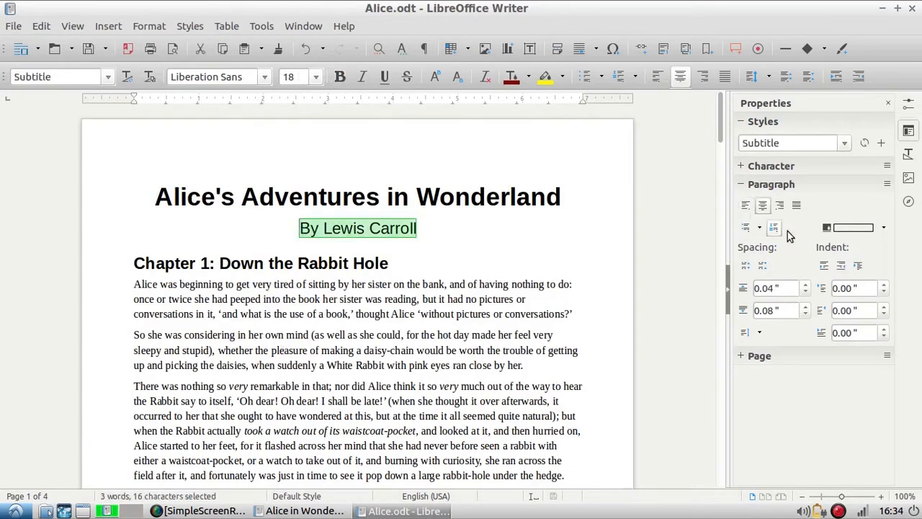
{"action": "left_click", "coordinate": [356, 81]}
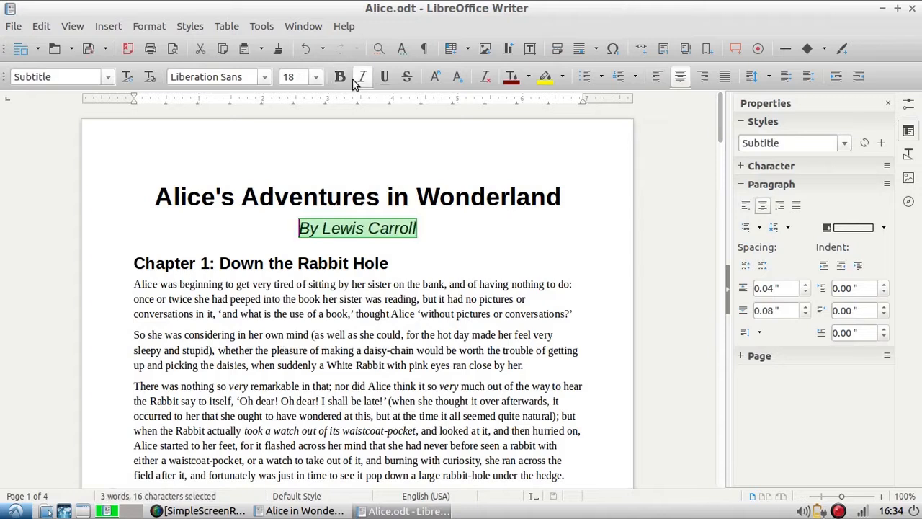
{"action": "left_click", "coordinate": [399, 291]}
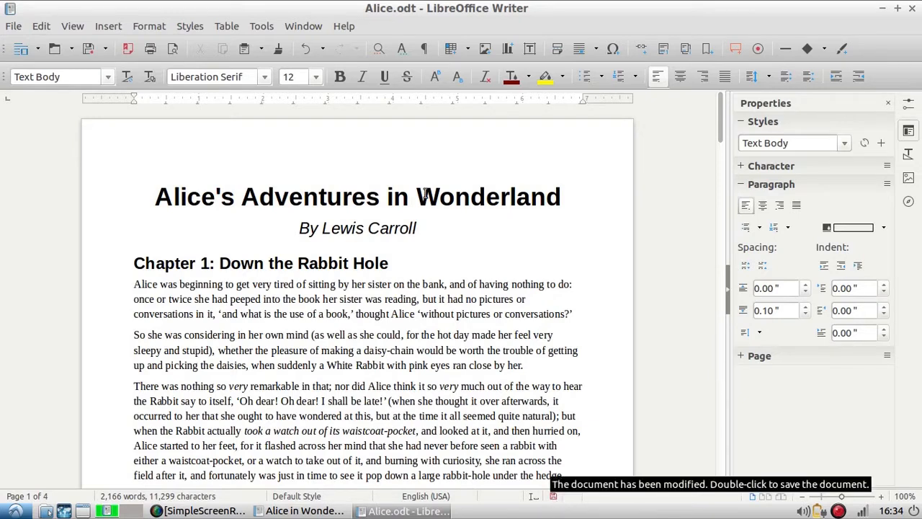
{"action": "left_click", "coordinate": [90, 49]}
Undo the italic formatting of the subtitle and save the document again
{"action": "key", "text": "ctrl+z"}
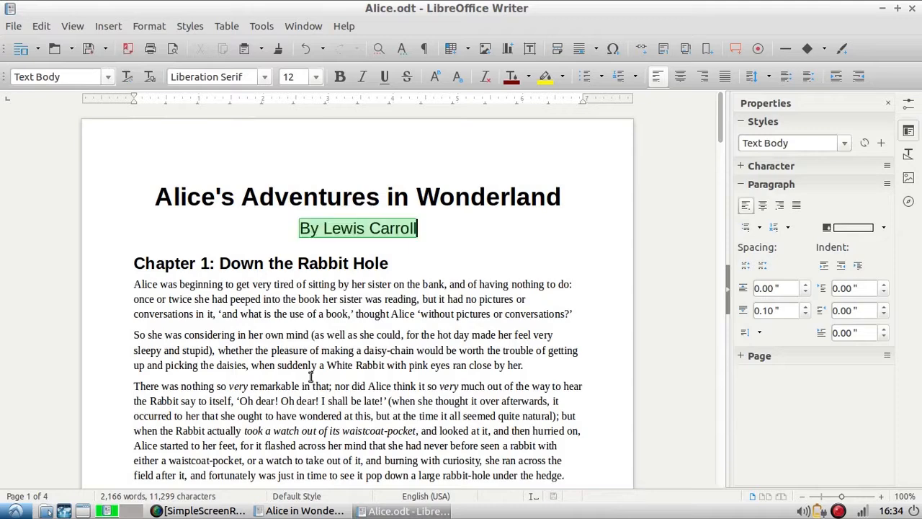
{"action": "left_click", "coordinate": [448, 360]}
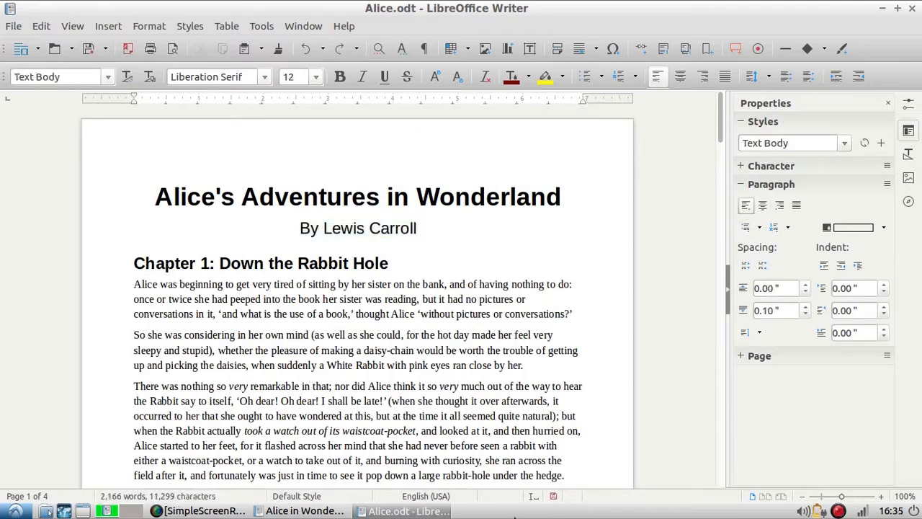
{"action": "double_click", "coordinate": [554, 499]}
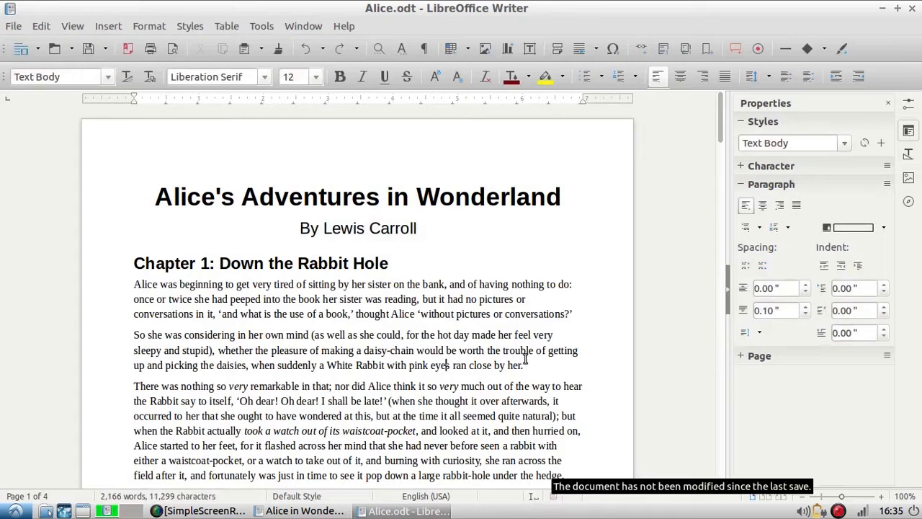
Try bold on the closing word "her." of the second paragraph, undo it, and return to the start of the document
{"action": "left_click_drag", "start_coordinate": [525, 365], "coordinate": [505, 364]}
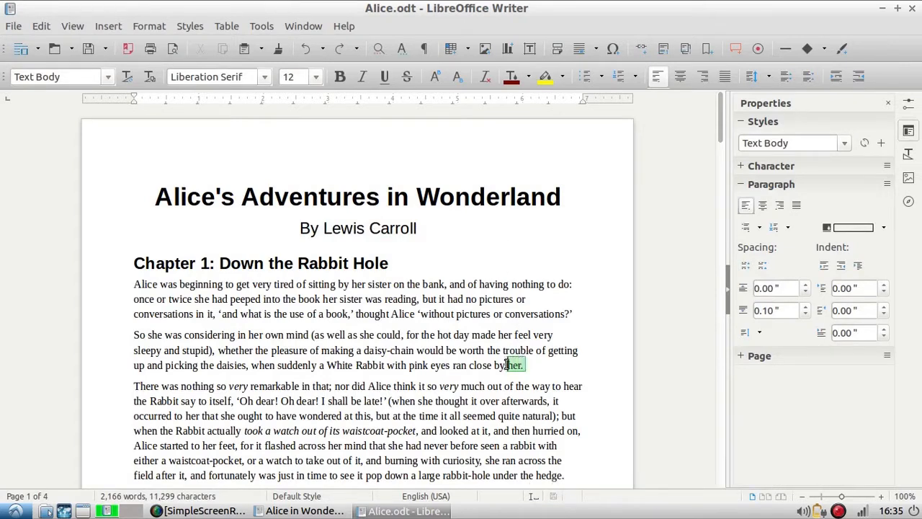
{"action": "left_click", "coordinate": [341, 76]}
{"action": "left_click", "coordinate": [492, 399]}
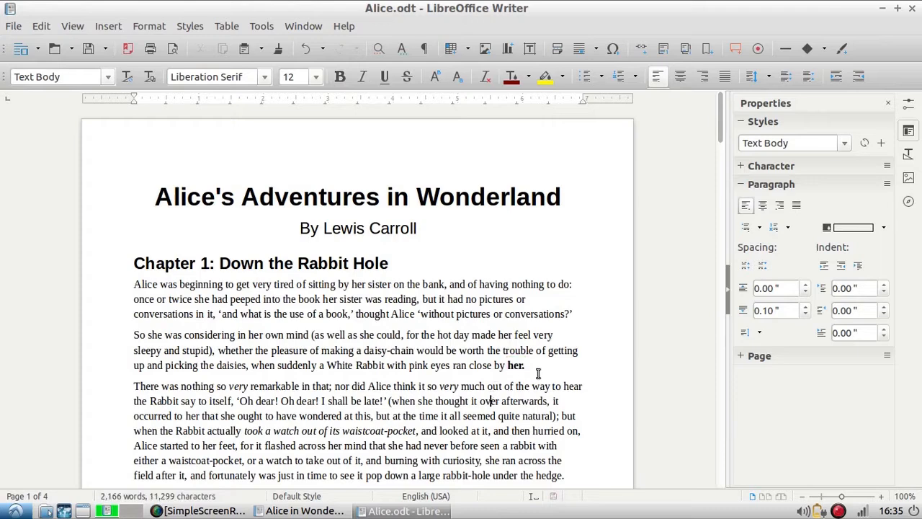
{"action": "key", "text": "ctrl+z"}
{"action": "key", "text": "ctrl+Home"}
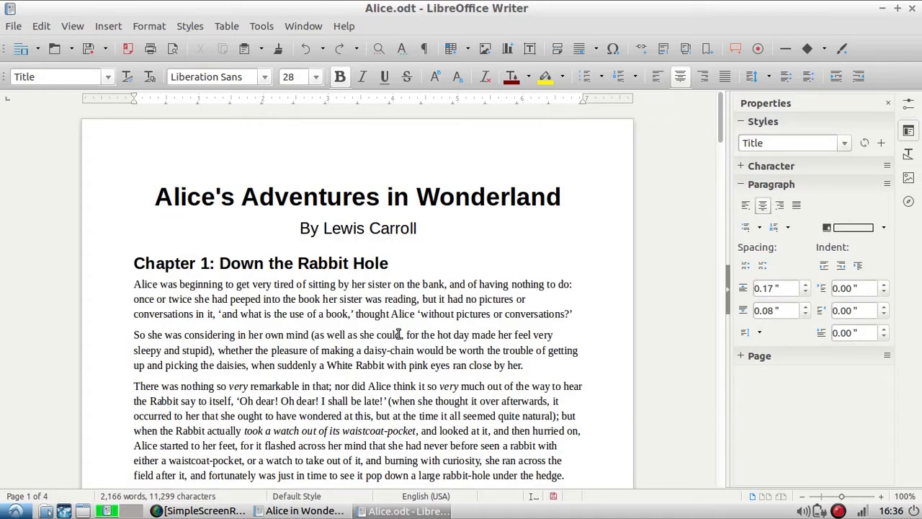
Export the document as a PDF named Alice PDF in the Documents folder
{"action": "left_click", "coordinate": [129, 49]}
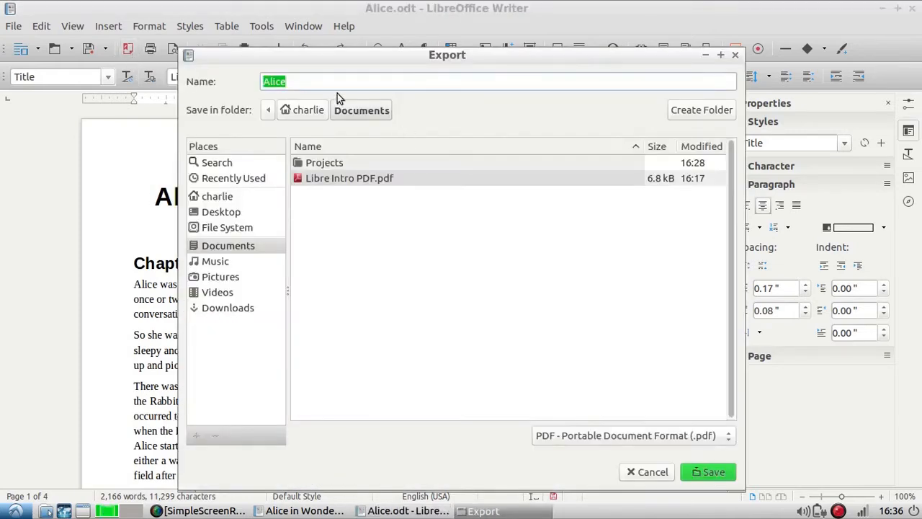
{"action": "left_click", "coordinate": [308, 85]}
{"action": "type", "text": "PDF"}
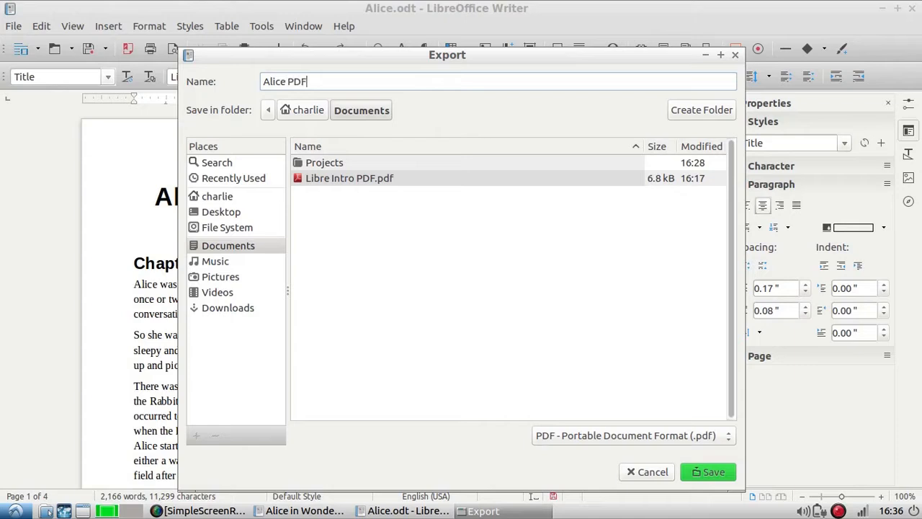
{"action": "left_click", "coordinate": [245, 249]}
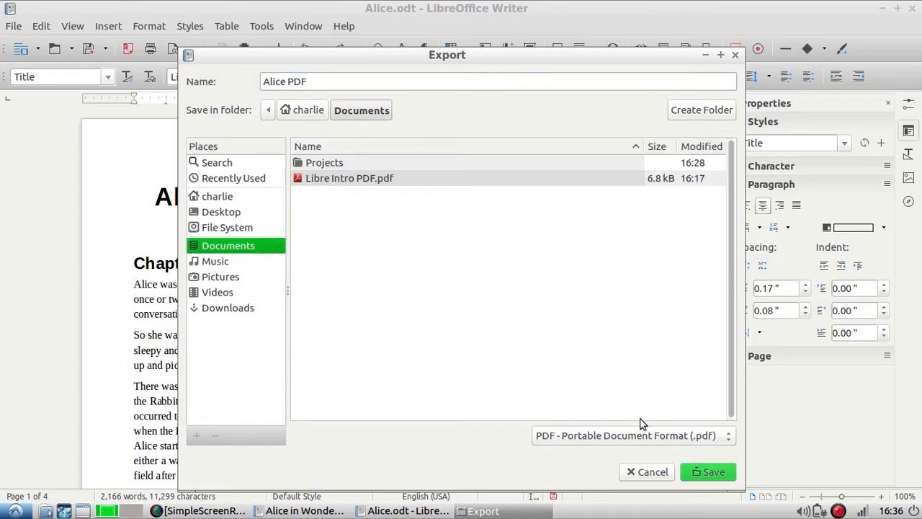
{"action": "left_click", "coordinate": [695, 472]}
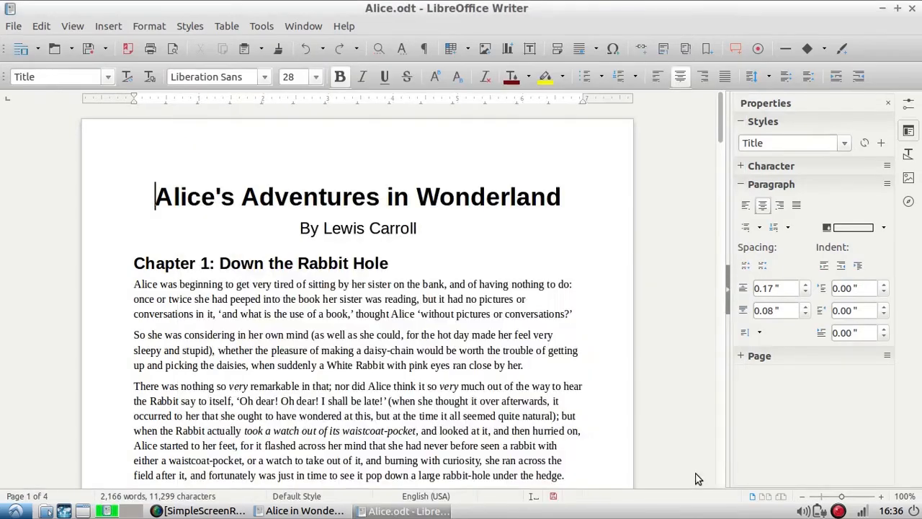
Switch to the file manager, open Alice PDF.pdf from the Documents folder, and look through the exported text
{"action": "left_click", "coordinate": [45, 511]}
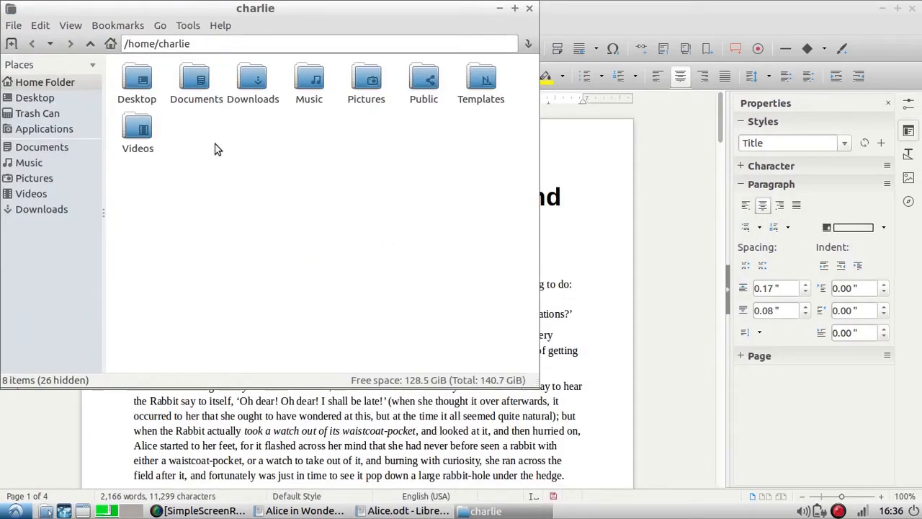
{"action": "left_click", "coordinate": [63, 148]}
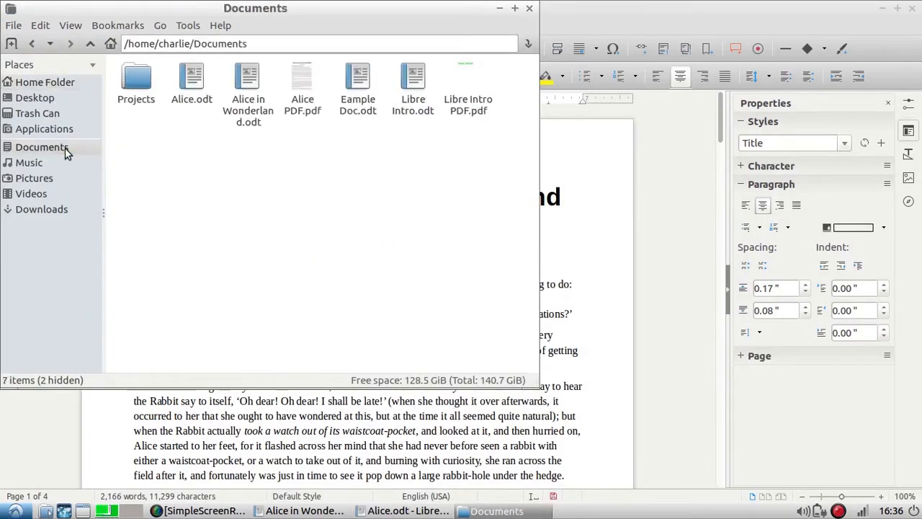
{"action": "double_click", "coordinate": [305, 80]}
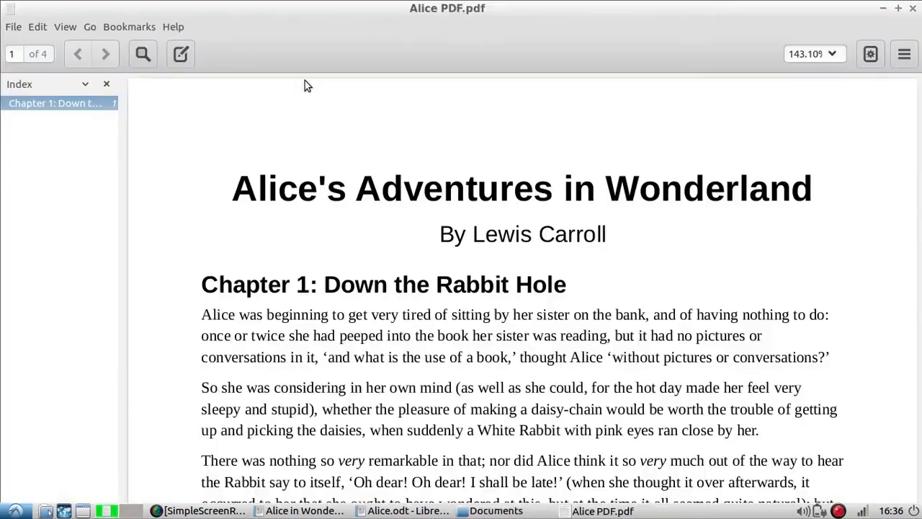
{"action": "left_click_drag", "start_coordinate": [467, 355], "coordinate": [468, 336]}
{"action": "left_click", "coordinate": [468, 336]}
{"action": "scroll", "coordinate": [875, 234], "scroll_direction": "down", "scroll_amount": 10}
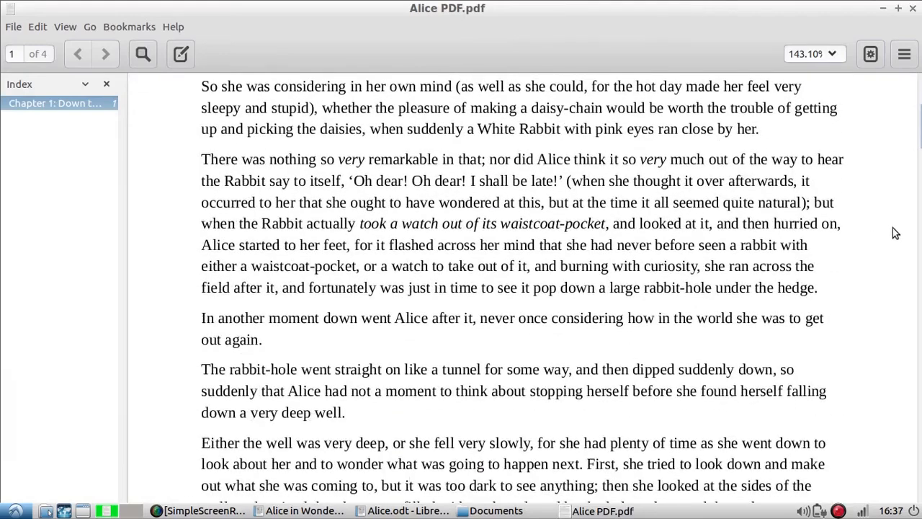
{"action": "scroll", "coordinate": [906, 281], "scroll_direction": "down", "scroll_amount": 5}
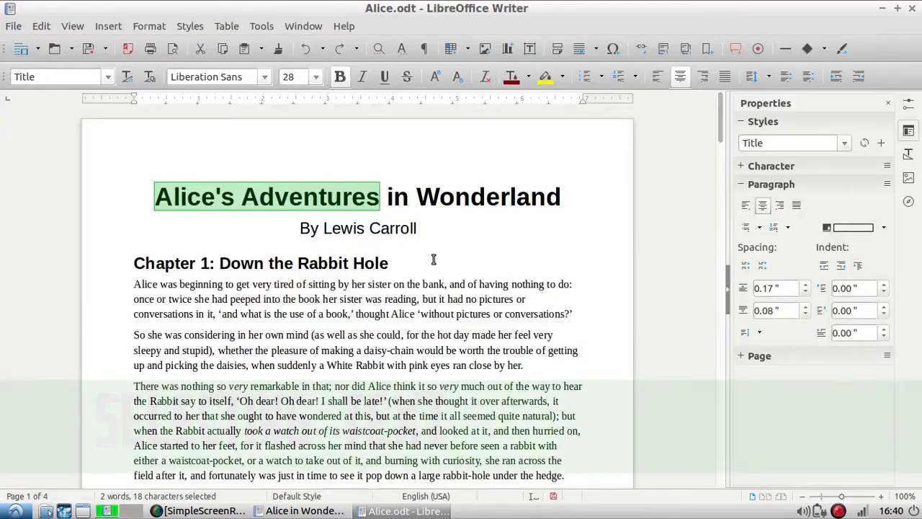
Select the whole title "Alice's Adventures in Wonderland" and set its font color to green
{"action": "left_click", "coordinate": [430, 259]}
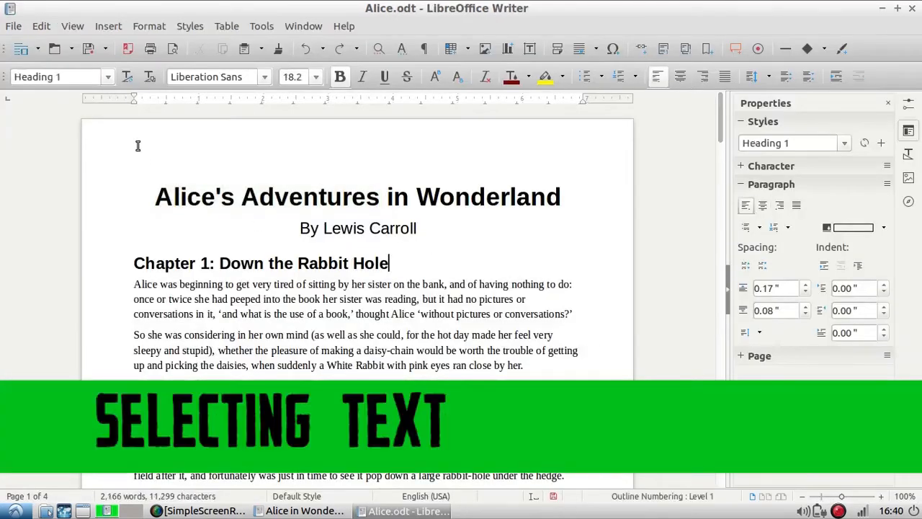
{"action": "left_click", "coordinate": [138, 198]}
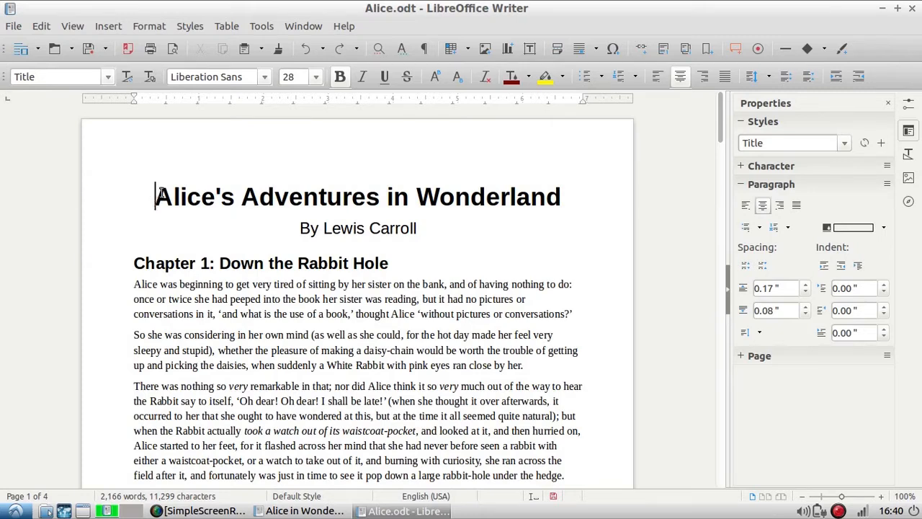
{"action": "left_click_drag", "start_coordinate": [159, 196], "coordinate": [580, 197]}
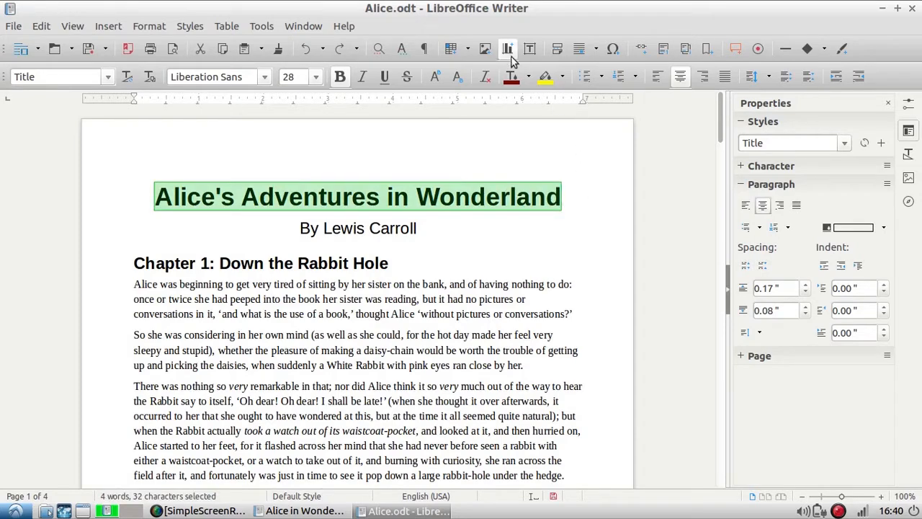
{"action": "left_click", "coordinate": [528, 77]}
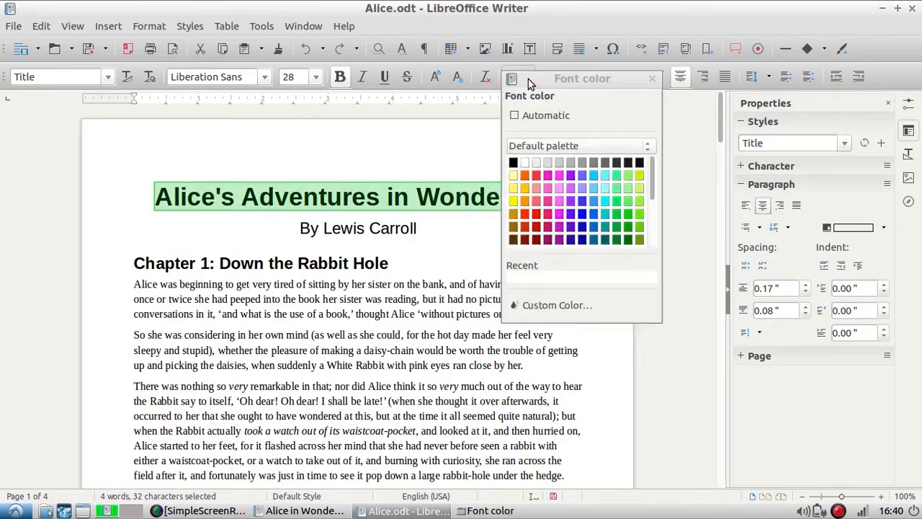
{"action": "left_click", "coordinate": [618, 225]}
{"action": "left_click", "coordinate": [430, 310]}
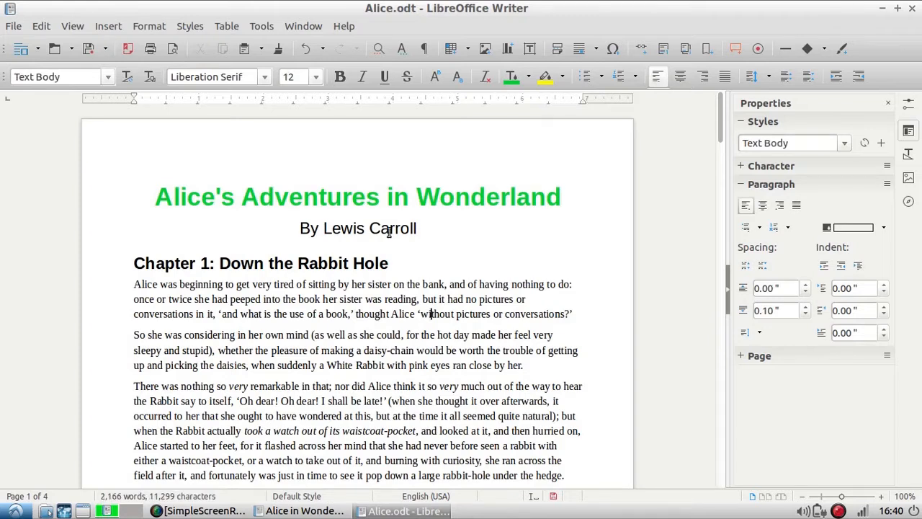
Try selecting a block of text that starts at the title, and clear the selection
{"action": "left_click_drag", "start_coordinate": [155, 199], "coordinate": [315, 3]}
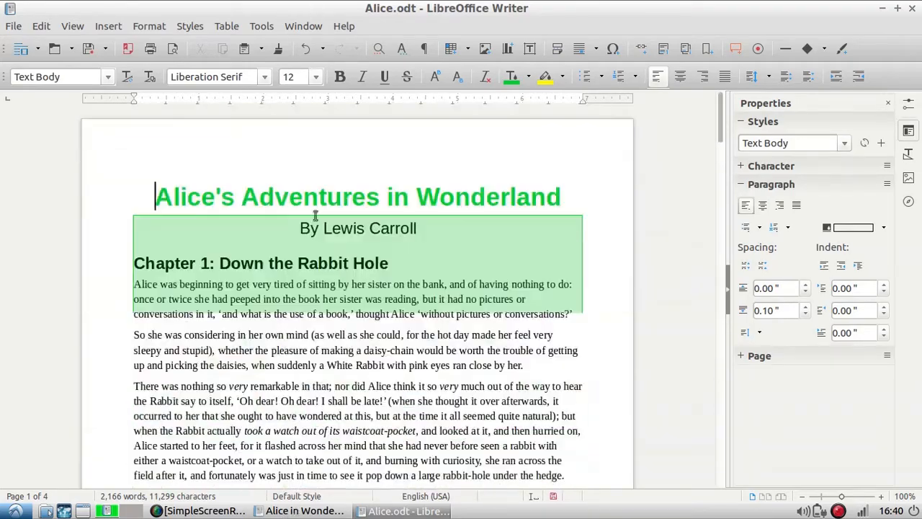
{"action": "left_click", "coordinate": [315, 401]}
{"action": "left_click", "coordinate": [237, 205]}
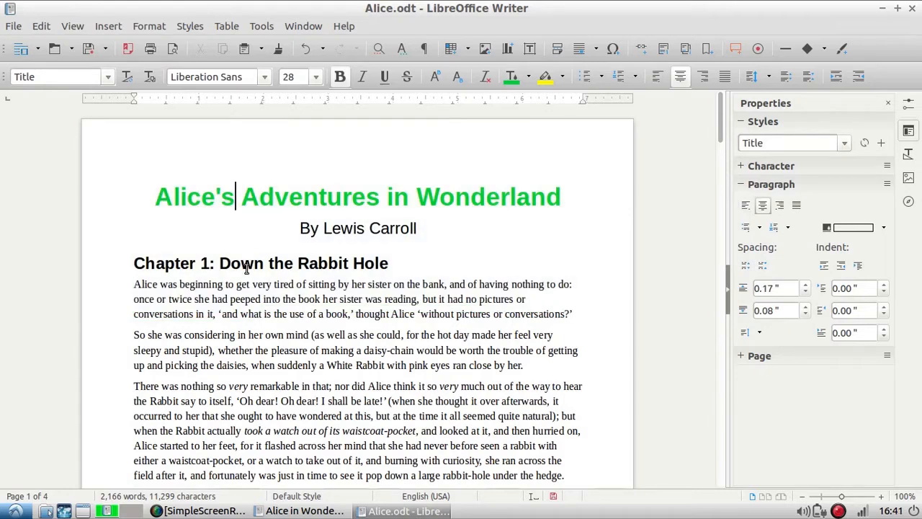
Select all text in the document and set its font color to the near-black shade ending the palette's gray row
{"action": "key", "text": "ctrl+a"}
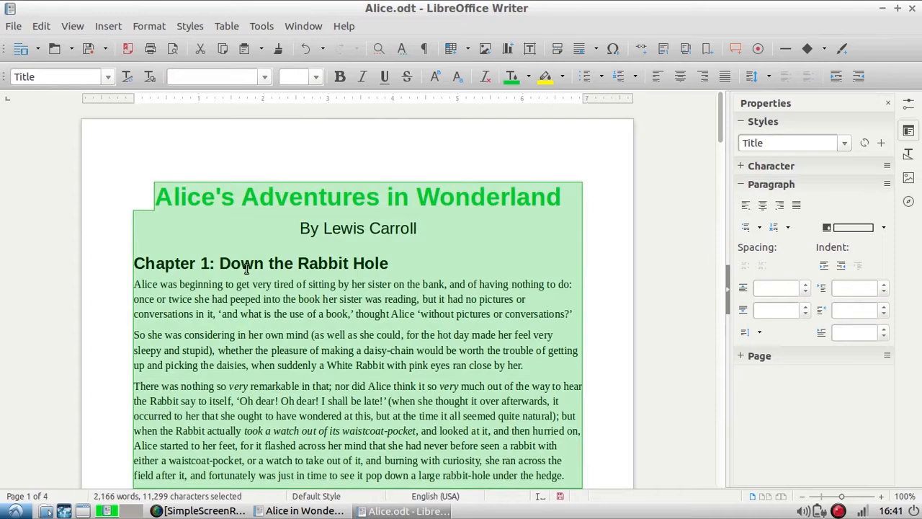
{"action": "left_click", "coordinate": [530, 79]}
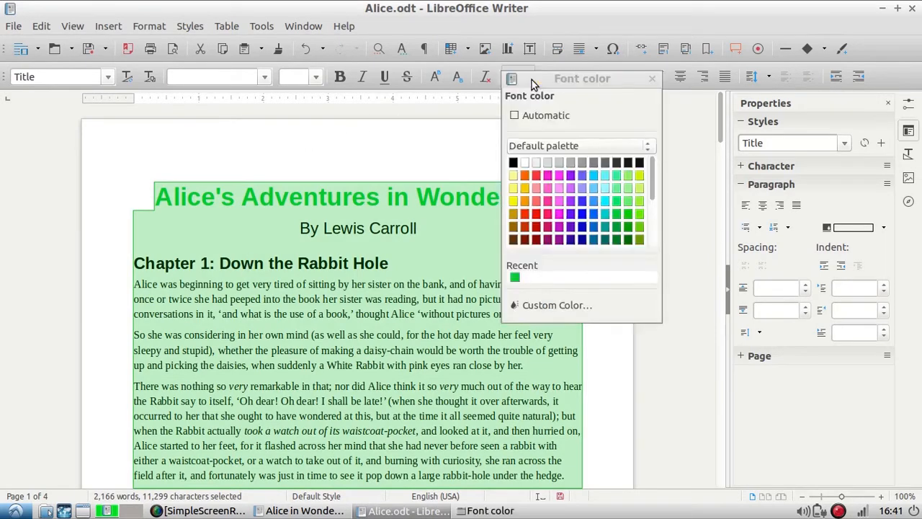
{"action": "left_click", "coordinate": [639, 163]}
{"action": "left_click", "coordinate": [412, 308]}
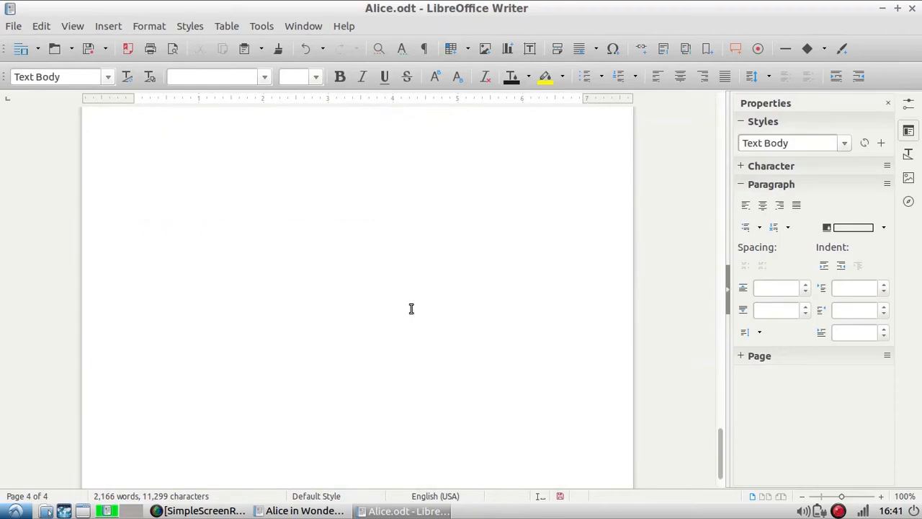
{"action": "scroll", "coordinate": [411, 308], "scroll_direction": "up", "scroll_amount": 20}
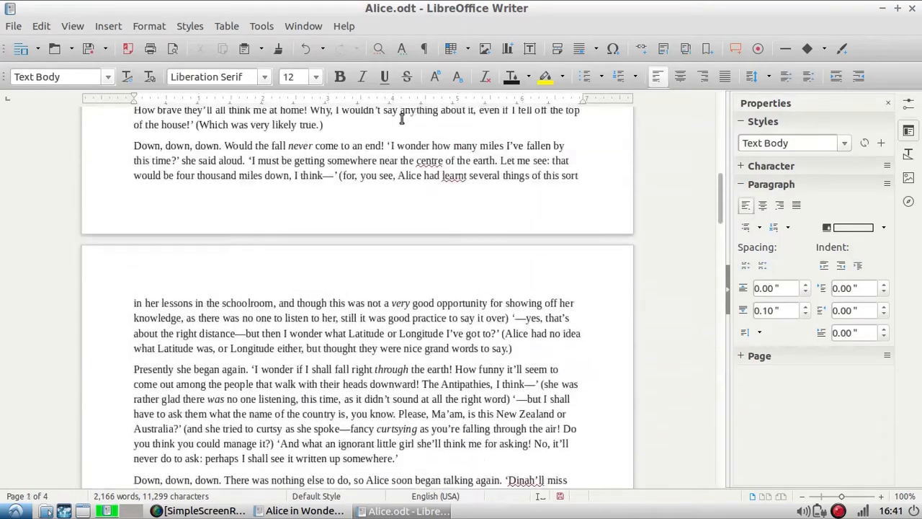
{"action": "scroll", "coordinate": [402, 118], "scroll_direction": "up", "scroll_amount": 5}
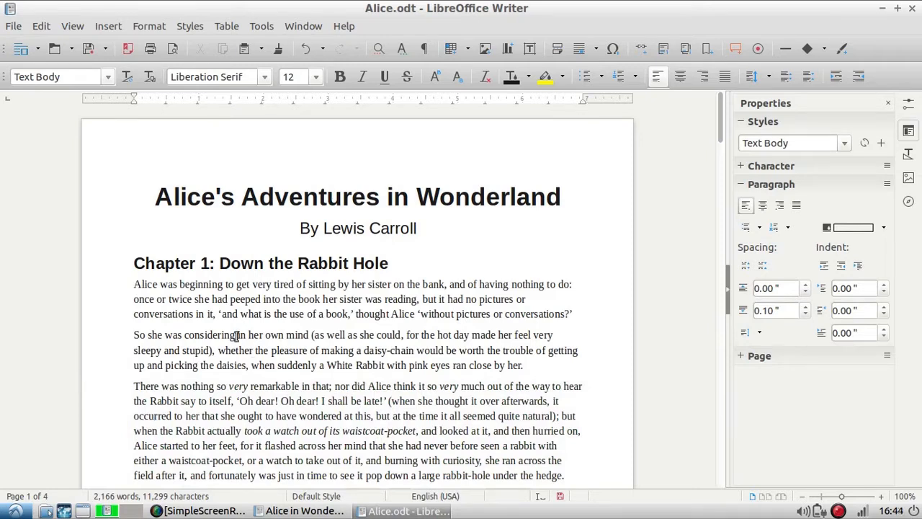
Search the document for "Alice" with Find and advance through several successive matches
{"action": "left_click", "coordinate": [41, 29]}
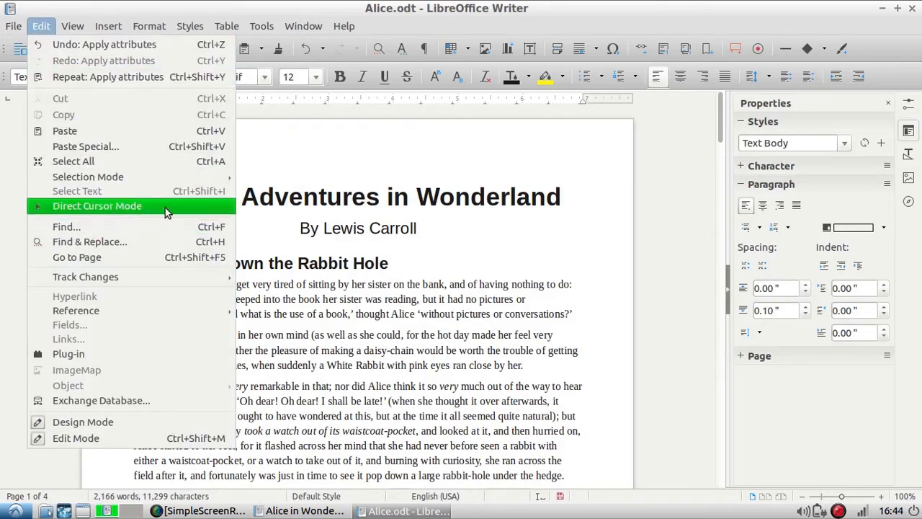
{"action": "left_click", "coordinate": [66, 227]}
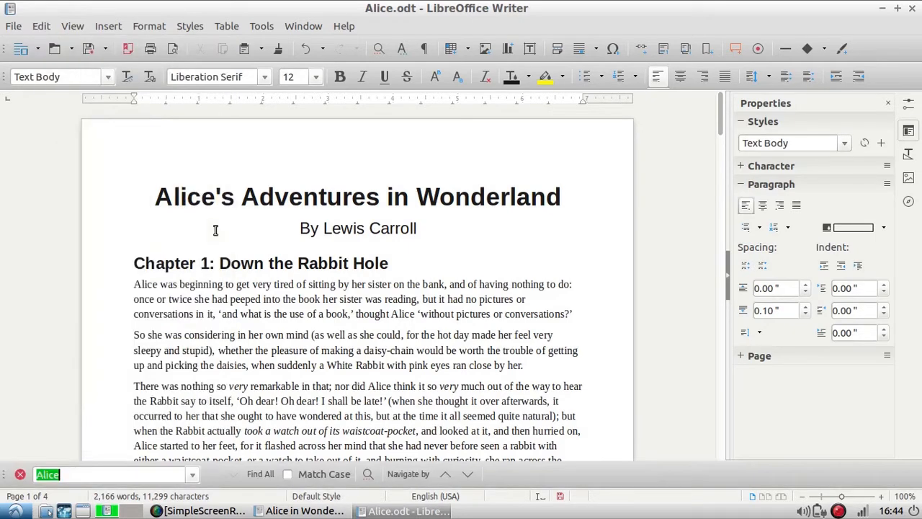
{"action": "left_click", "coordinate": [66, 475]}
{"action": "left_click_drag", "start_coordinate": [65, 476], "coordinate": [36, 471]}
{"action": "key", "text": "shift+Right"}
{"action": "key", "text": "shift+Right"}
{"action": "key", "text": "shift+Right"}
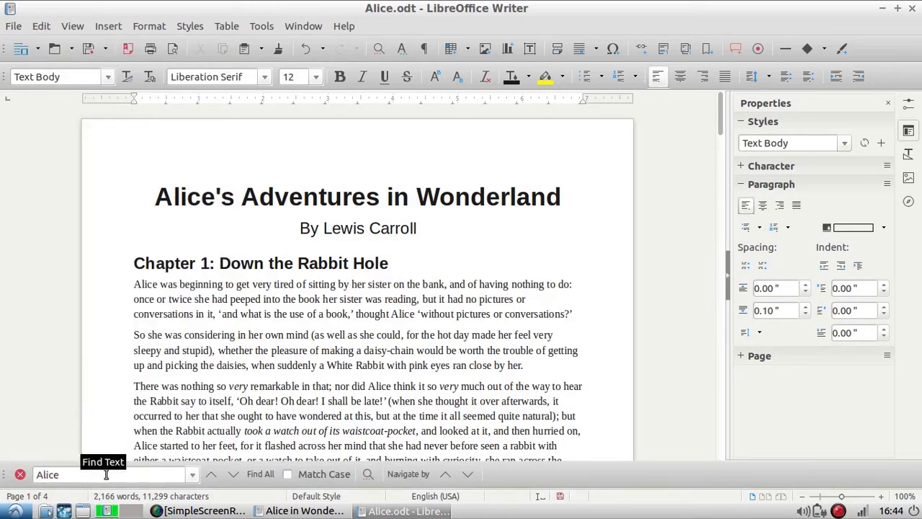
{"action": "key", "text": "Return"}
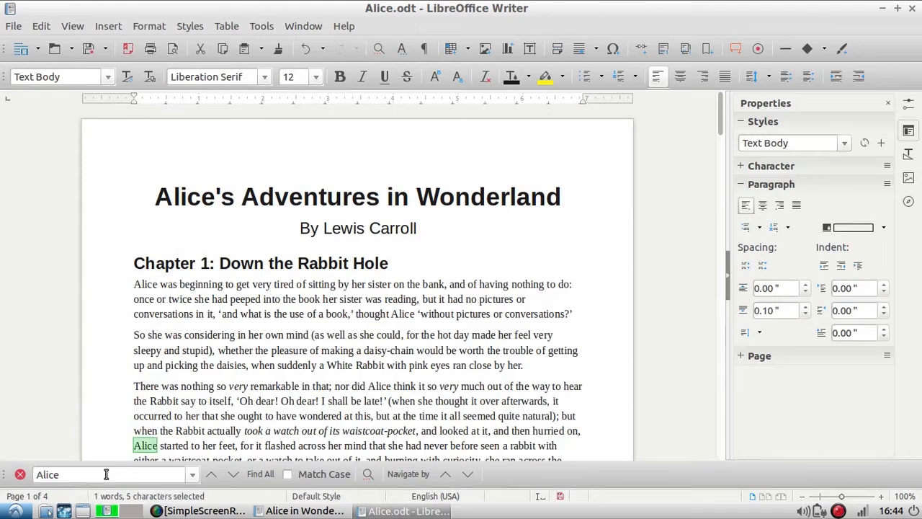
{"action": "key", "text": "Return"}
{"action": "key", "text": "Return"}
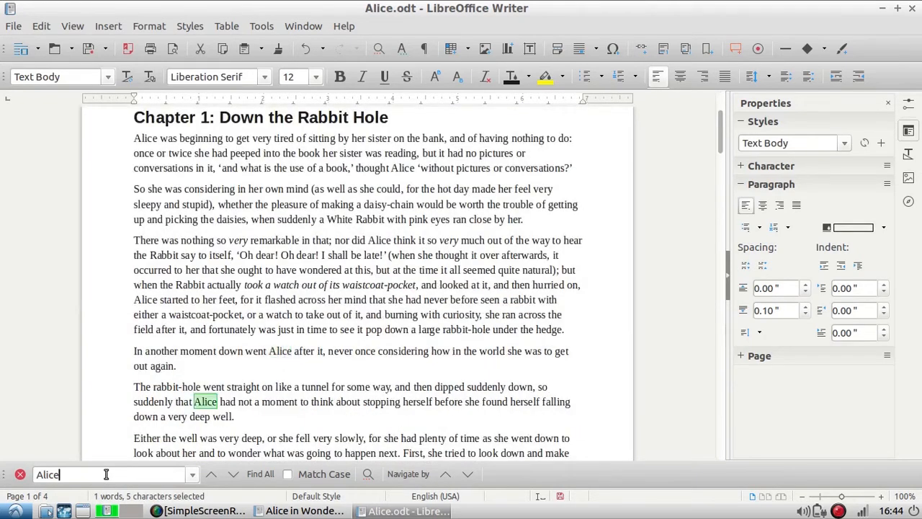
Step forward and backward through the individual matches for "Alice" in the document
{"action": "key", "text": "Return"}
{"action": "key", "text": "Return"}
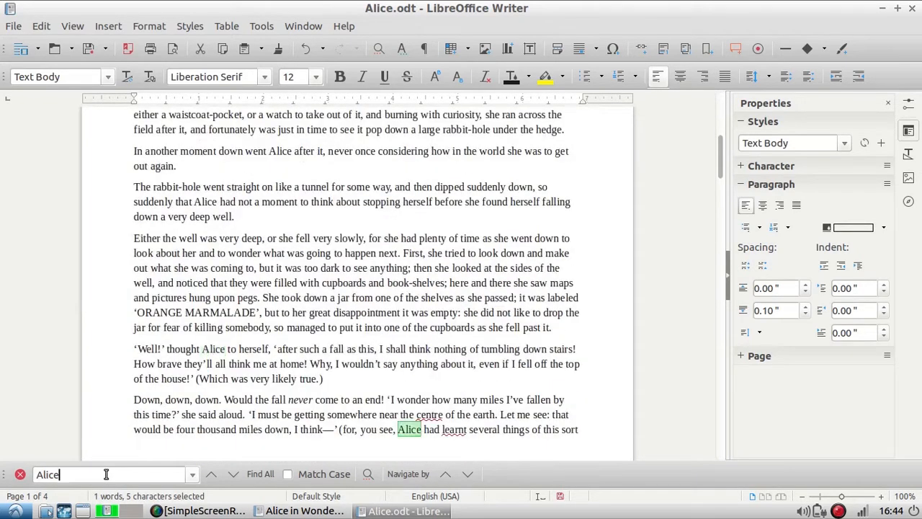
{"action": "left_click", "coordinate": [212, 475]}
{"action": "left_click", "coordinate": [217, 481]}
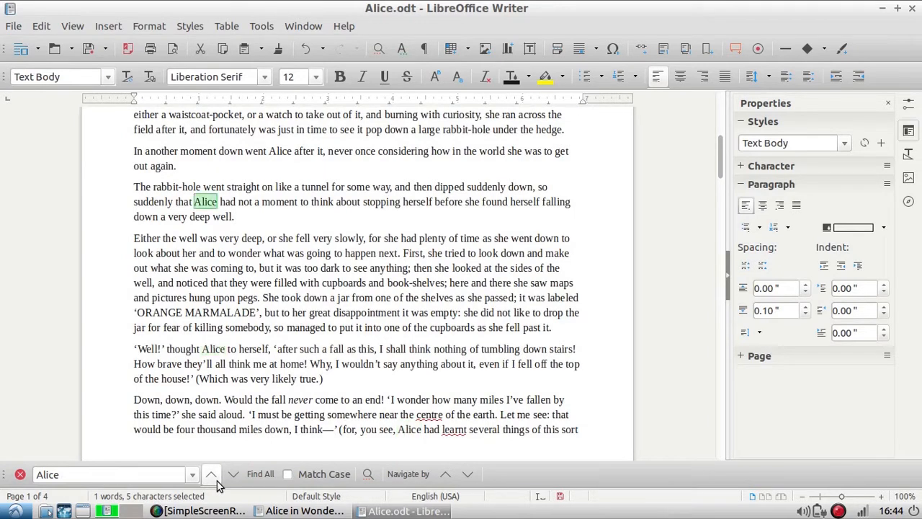
{"action": "left_click", "coordinate": [217, 481]}
{"action": "left_click", "coordinate": [233, 482]}
{"action": "left_click", "coordinate": [233, 479]}
{"action": "left_click", "coordinate": [216, 483]}
{"action": "left_click", "coordinate": [216, 482]}
{"action": "left_click", "coordinate": [216, 484]}
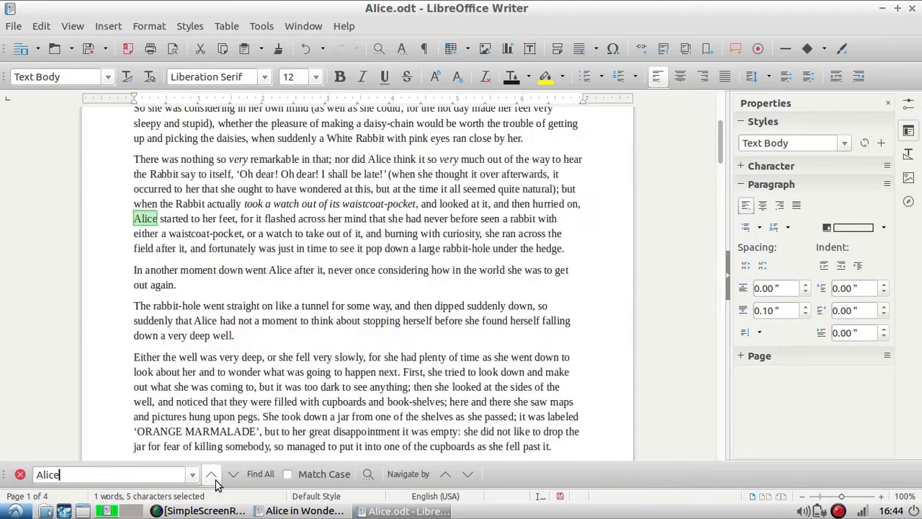
{"action": "left_click", "coordinate": [216, 484]}
{"action": "left_click", "coordinate": [217, 484]}
{"action": "left_click", "coordinate": [216, 484]}
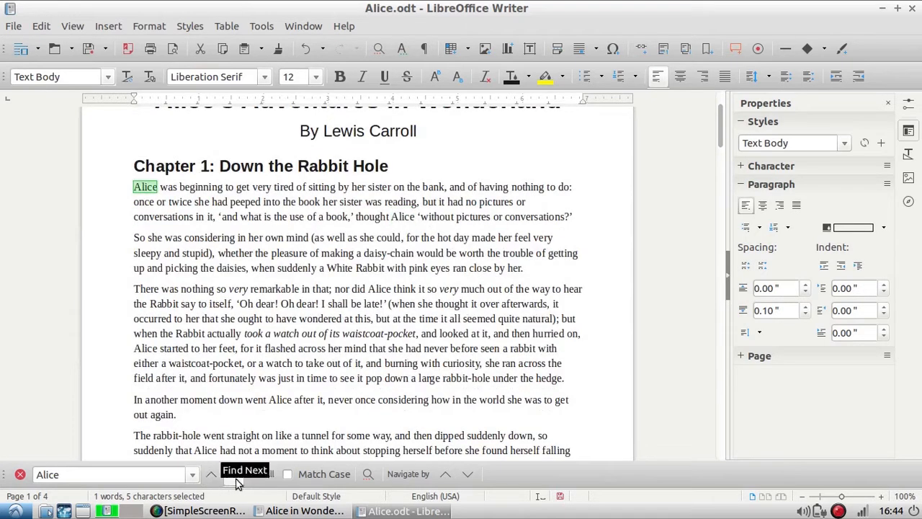
{"action": "left_click", "coordinate": [236, 480]}
{"action": "left_click", "coordinate": [237, 480]}
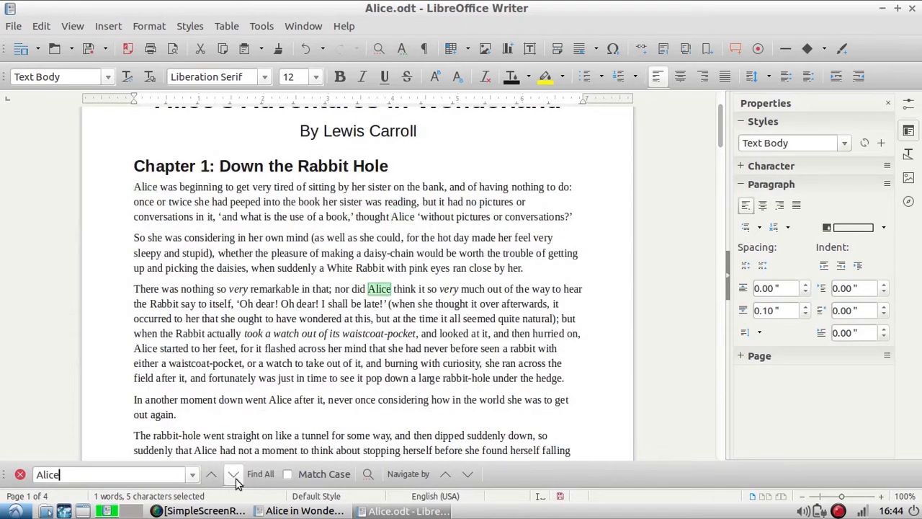
{"action": "left_click", "coordinate": [236, 479]}
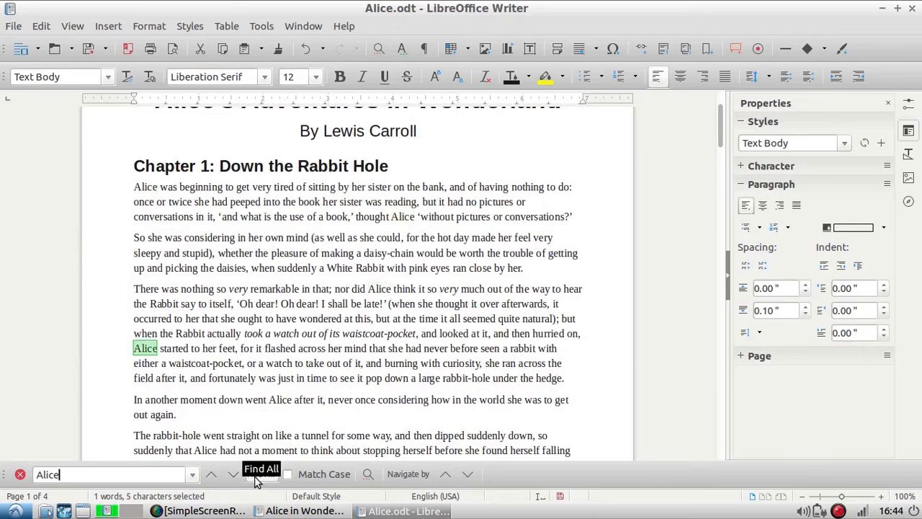
Select every occurrence of "Alice" at once with Find All and format them bold and italic
{"action": "left_click", "coordinate": [256, 477]}
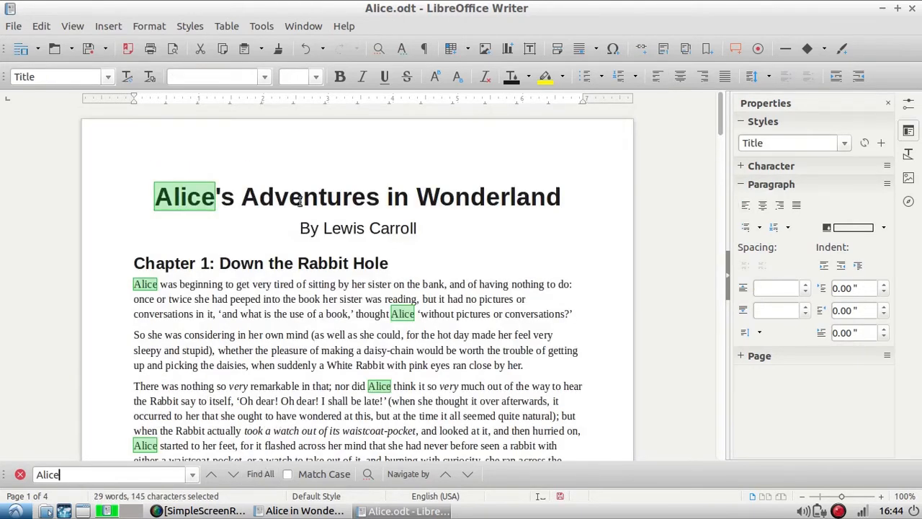
{"action": "left_click", "coordinate": [344, 77]}
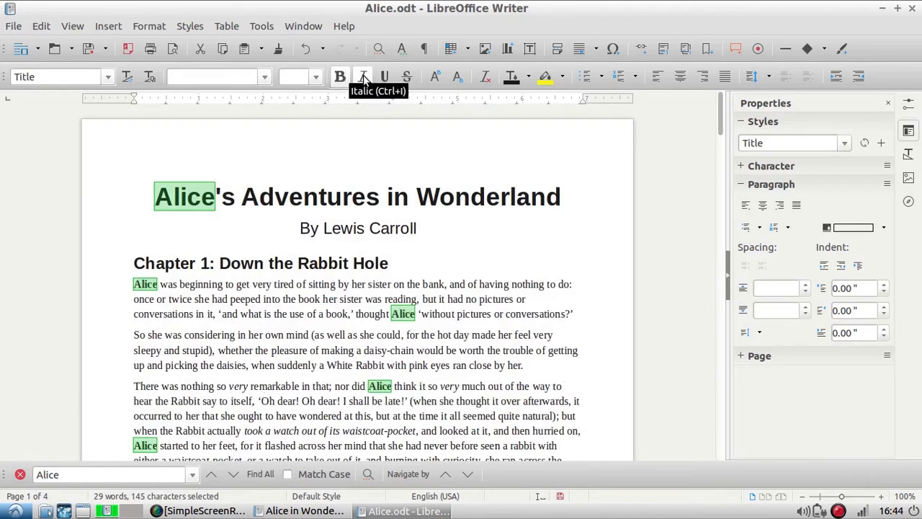
{"action": "left_click", "coordinate": [364, 78]}
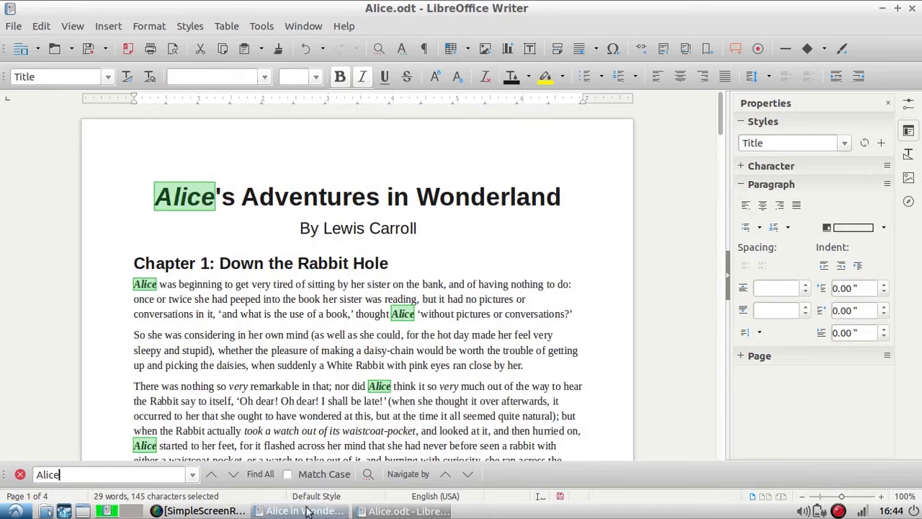
{"action": "key", "text": "Tab"}
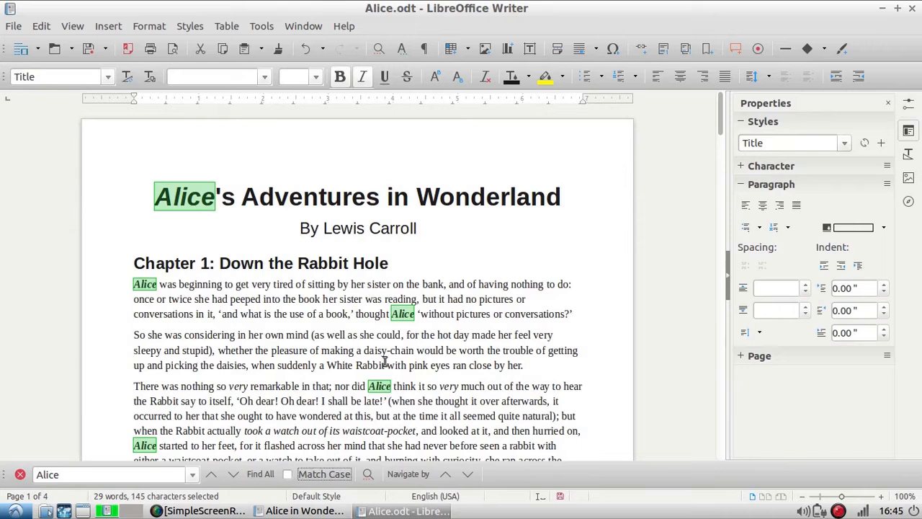
Replace every occurrence of "Alice" with "Jane" using Find & Replace, and check a replaced name in the text
{"action": "left_click", "coordinate": [43, 26]}
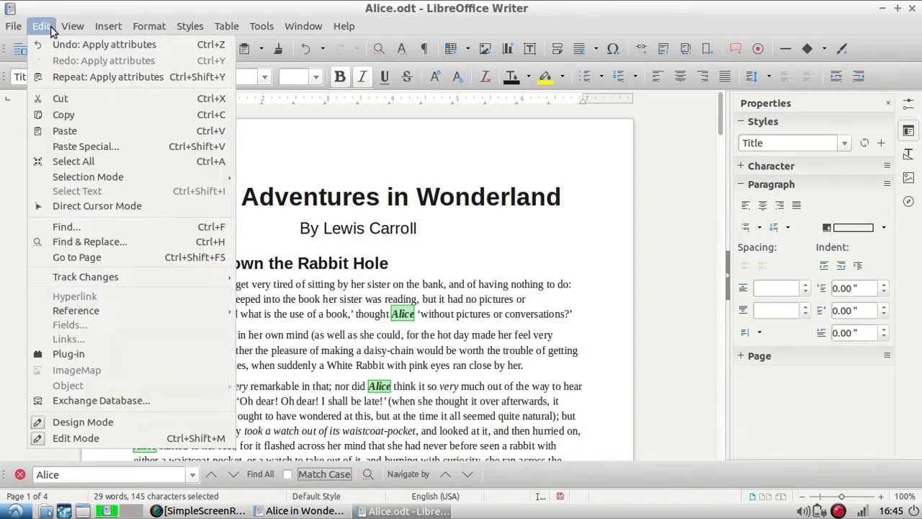
{"action": "left_click", "coordinate": [84, 243]}
{"action": "left_click", "coordinate": [407, 266]}
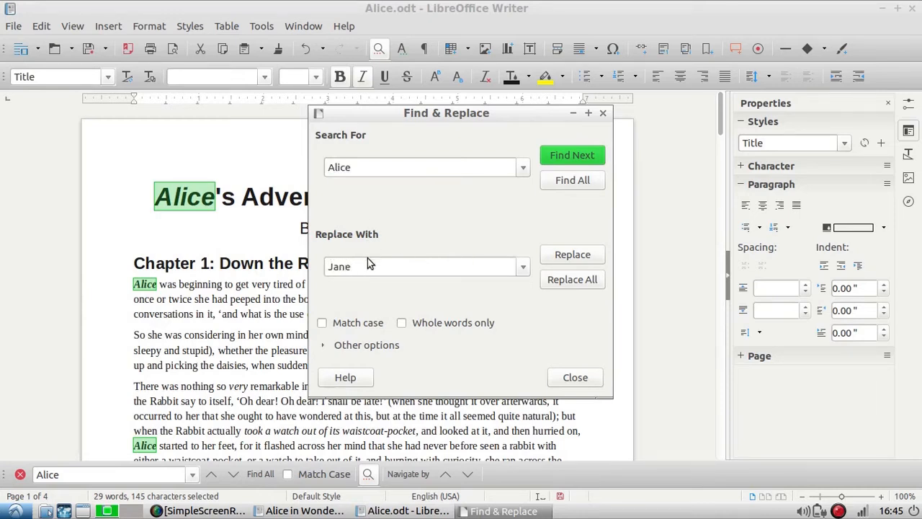
{"action": "left_click", "coordinate": [570, 279]}
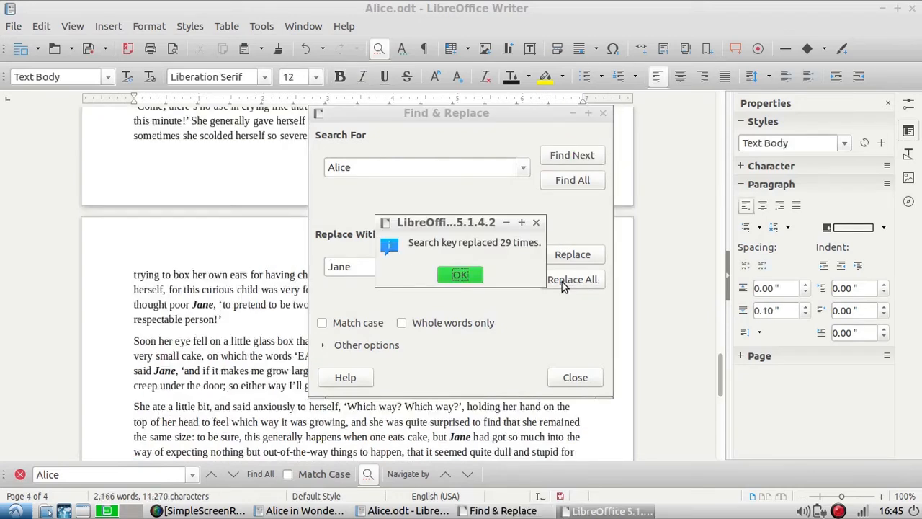
{"action": "left_click", "coordinate": [469, 275]}
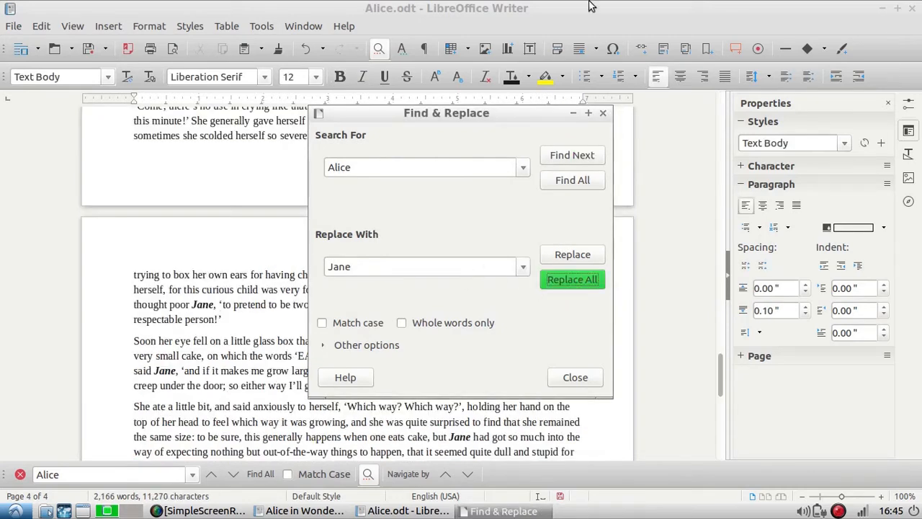
{"action": "left_click", "coordinate": [576, 376]}
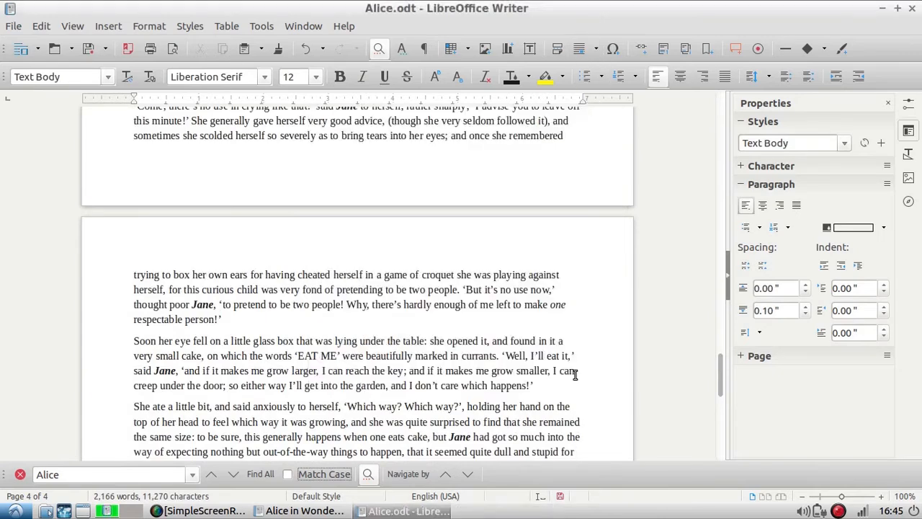
{"action": "double_click", "coordinate": [197, 304]}
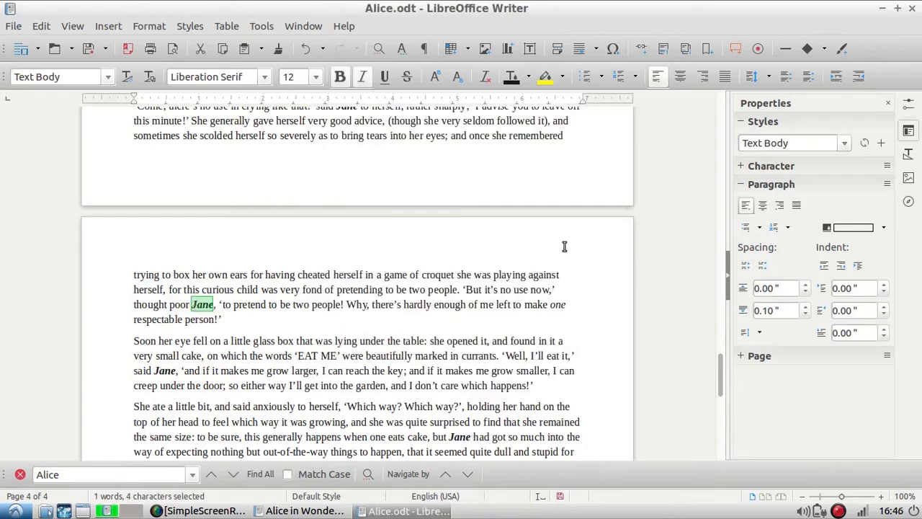
{"action": "left_click_drag", "start_coordinate": [723, 385], "coordinate": [711, 151]}
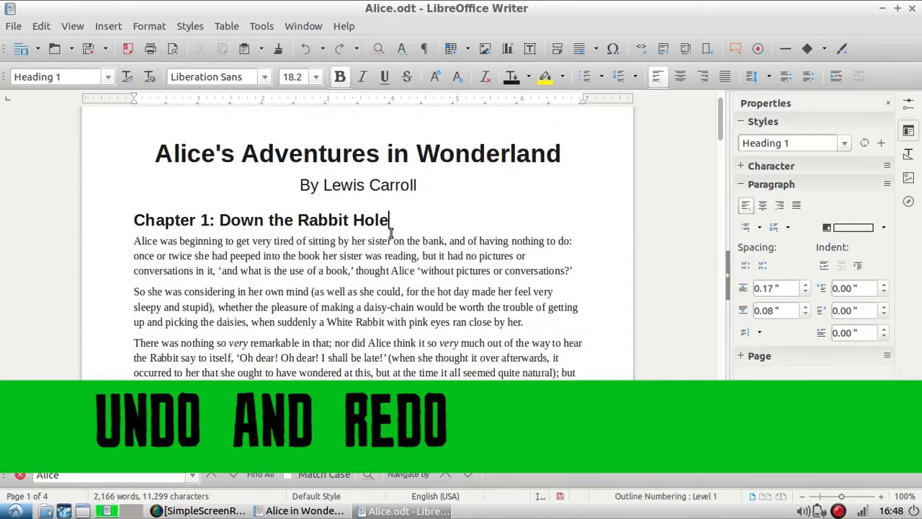
Append the text "dfghjhjljkljk;jkljk" to the Chapter 1 heading and undo all of that typing
{"action": "type", "text": "dfghj"}
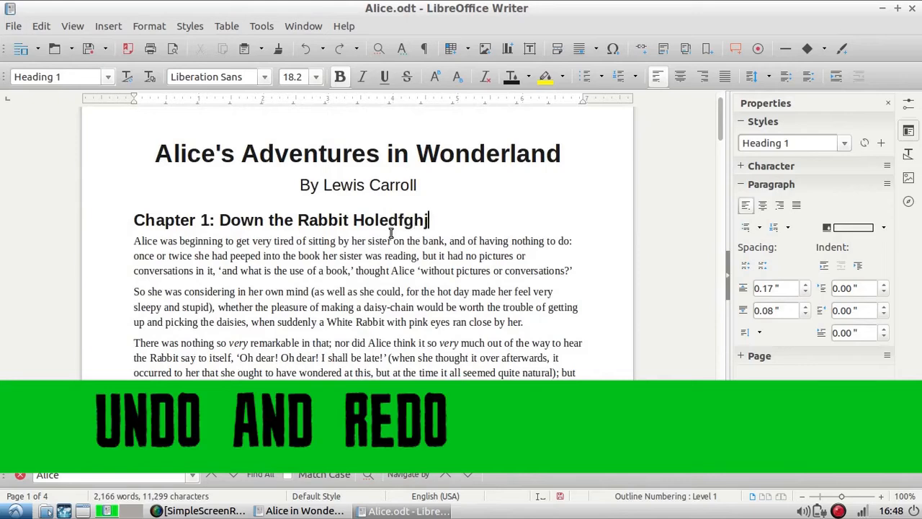
{"action": "type", "text": "hjljkljk;jkljk"}
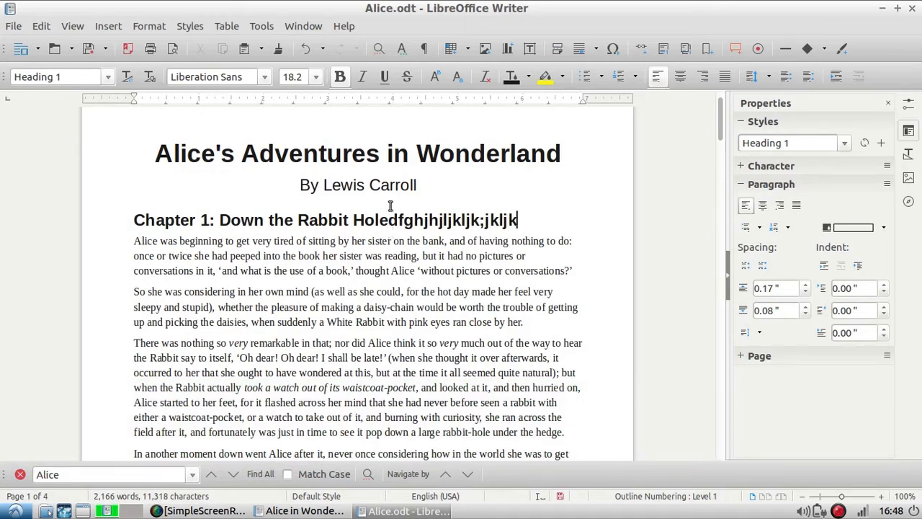
{"action": "left_click", "coordinate": [308, 57]}
{"action": "left_click", "coordinate": [308, 56]}
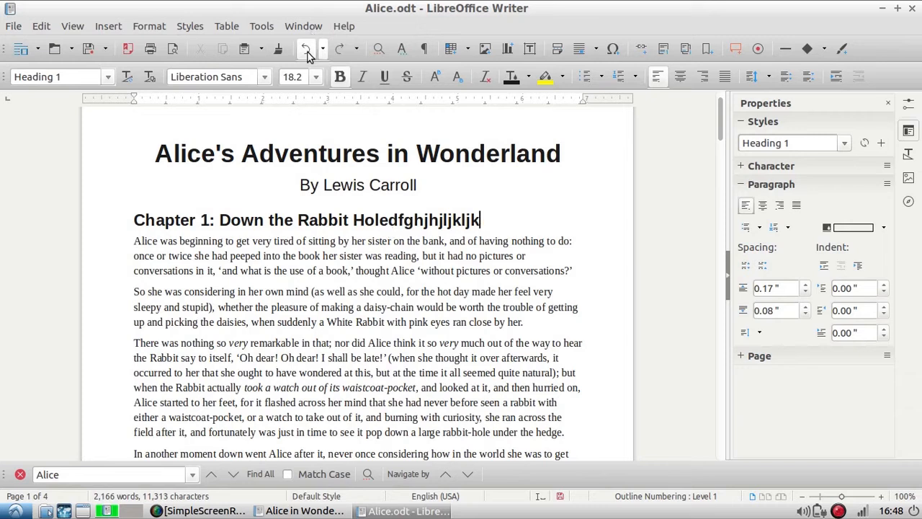
{"action": "left_click", "coordinate": [308, 56]}
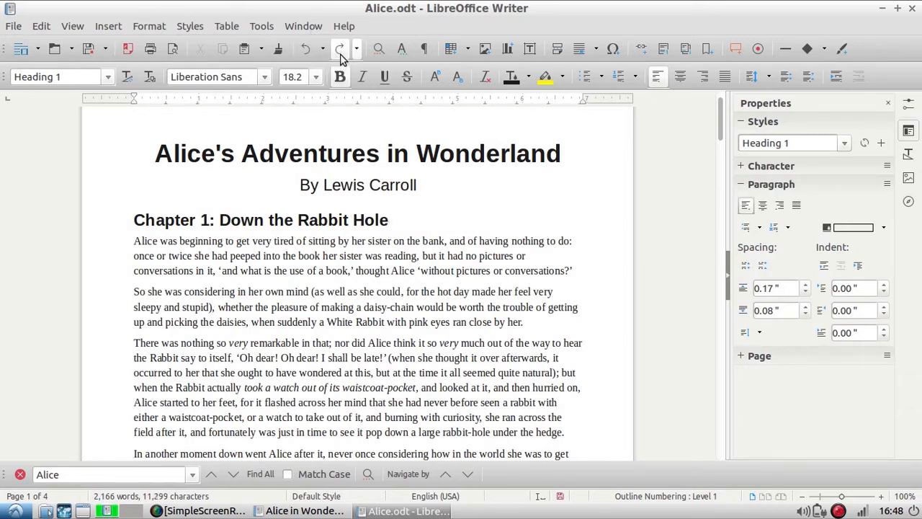
Redo the undone typing in the Chapter 1 heading piece by piece, and undo it all again
{"action": "left_click", "coordinate": [340, 50]}
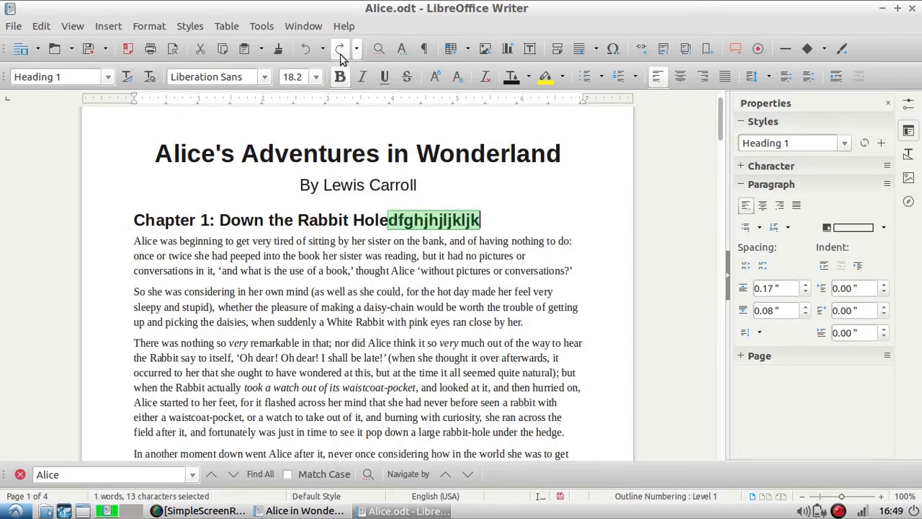
{"action": "left_click", "coordinate": [340, 51]}
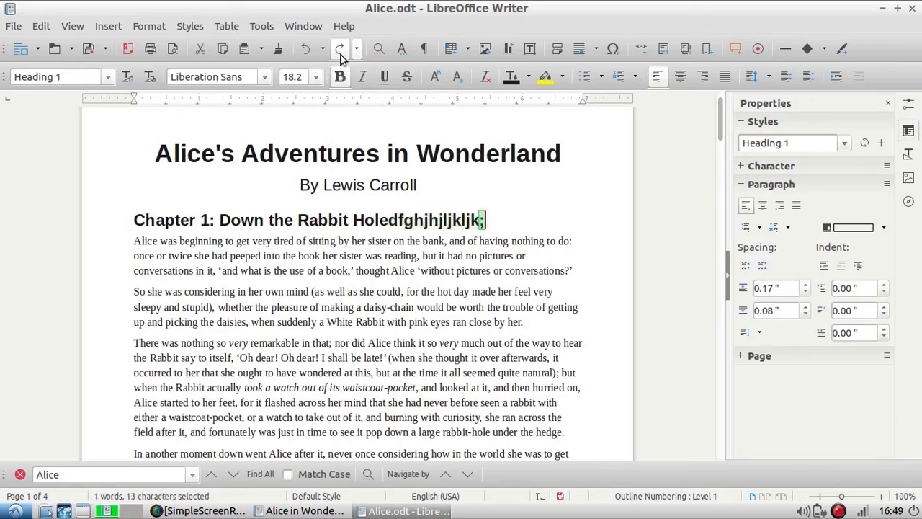
{"action": "left_click", "coordinate": [340, 52]}
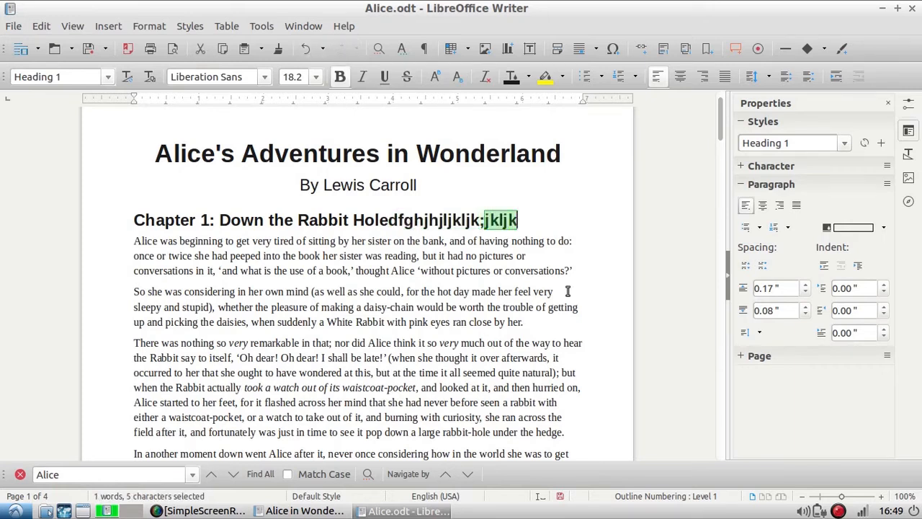
{"action": "key", "text": "ctrl+z"}
{"action": "key", "text": "ctrl+z"}
{"action": "key", "text": "ctrl+z"}
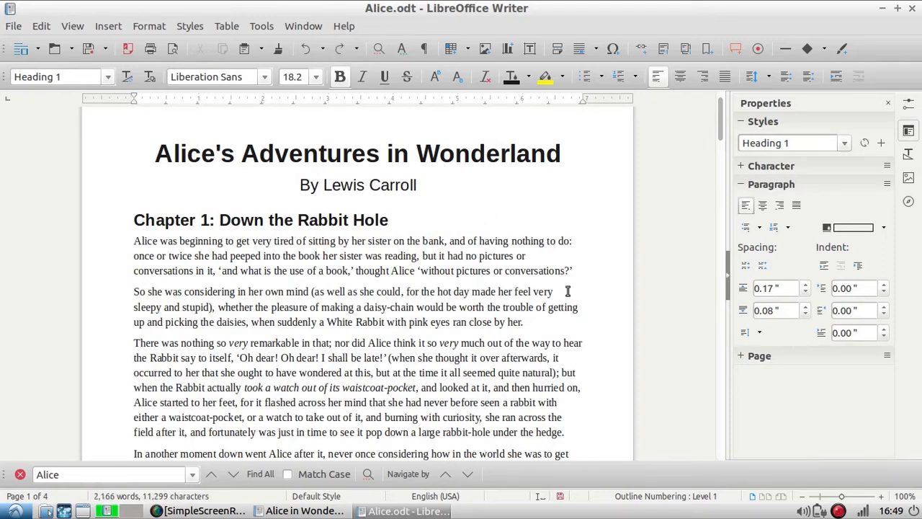
Select the title "Alice's Adventures in Wonderland", set its font to FreeMono, and clear the selection
{"action": "left_click", "coordinate": [116, 223]}
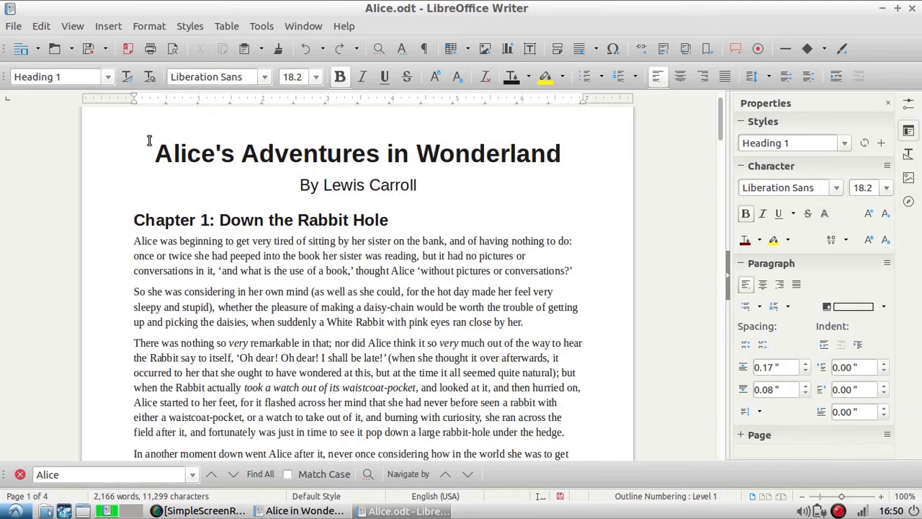
{"action": "left_click_drag", "start_coordinate": [149, 143], "coordinate": [563, 152]}
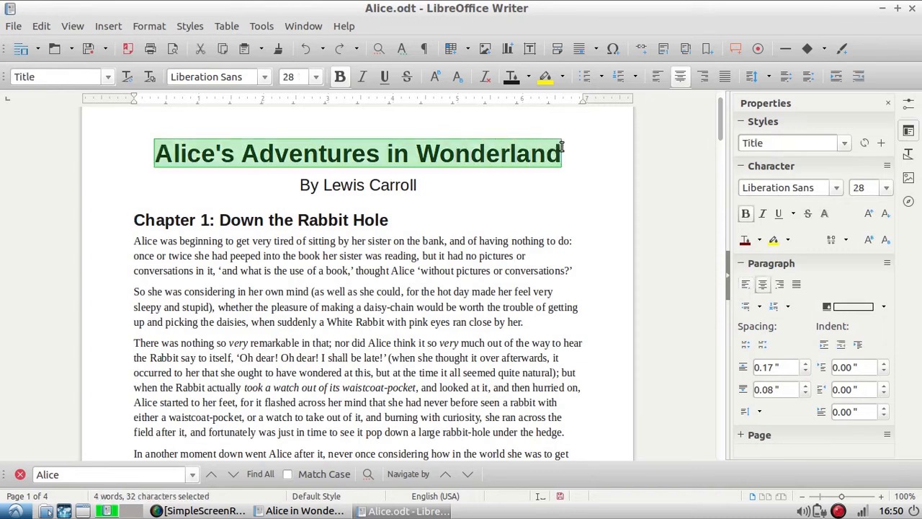
{"action": "left_click", "coordinate": [836, 187]}
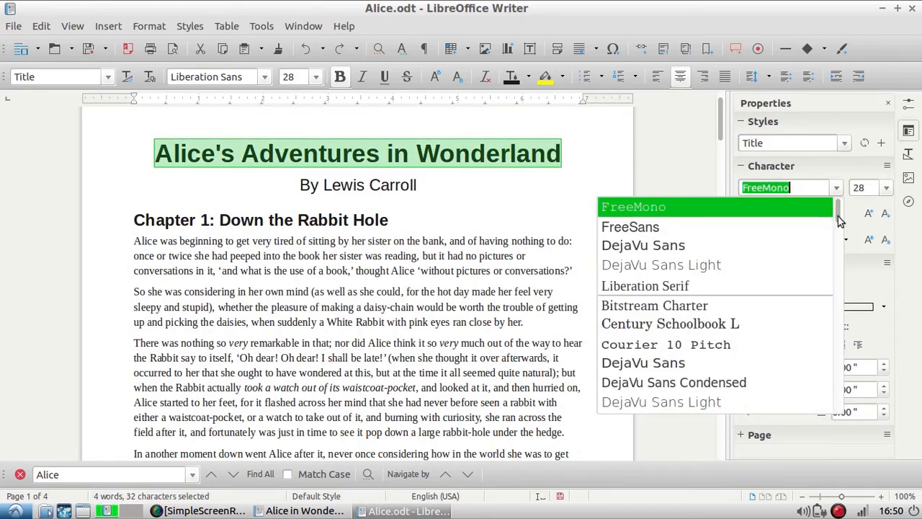
{"action": "left_click_drag", "start_coordinate": [838, 213], "coordinate": [835, 265]}
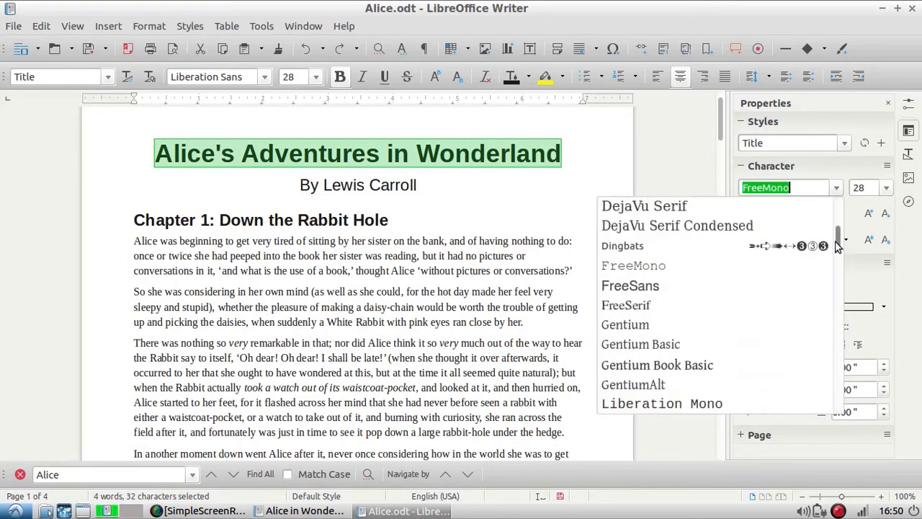
{"action": "left_click", "coordinate": [703, 273]}
{"action": "left_click", "coordinate": [490, 214]}
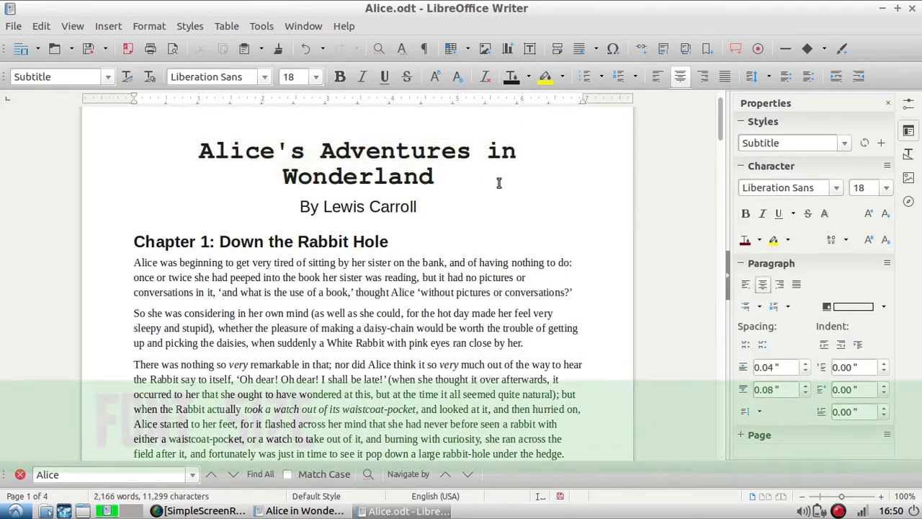
Select the whole title and set its font size to 44, and reduce it to 12
{"action": "triple_click", "coordinate": [453, 177]}
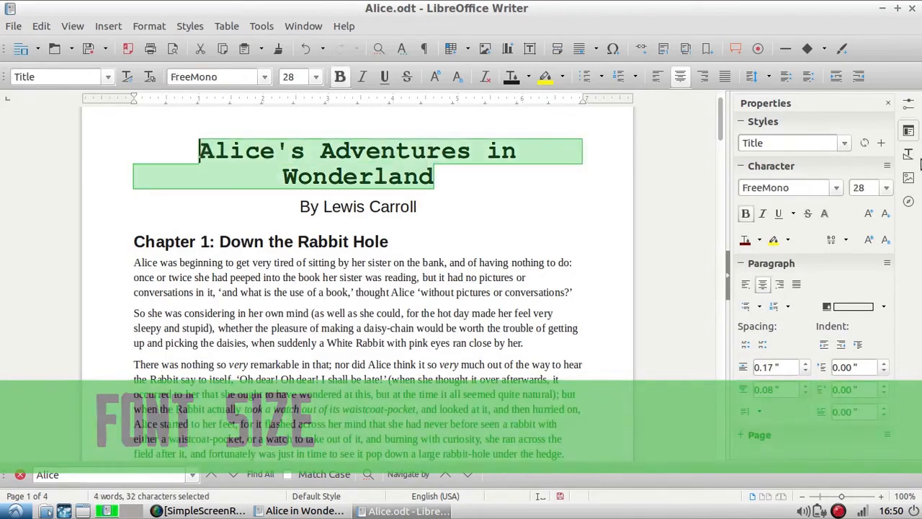
{"action": "left_click", "coordinate": [886, 189]}
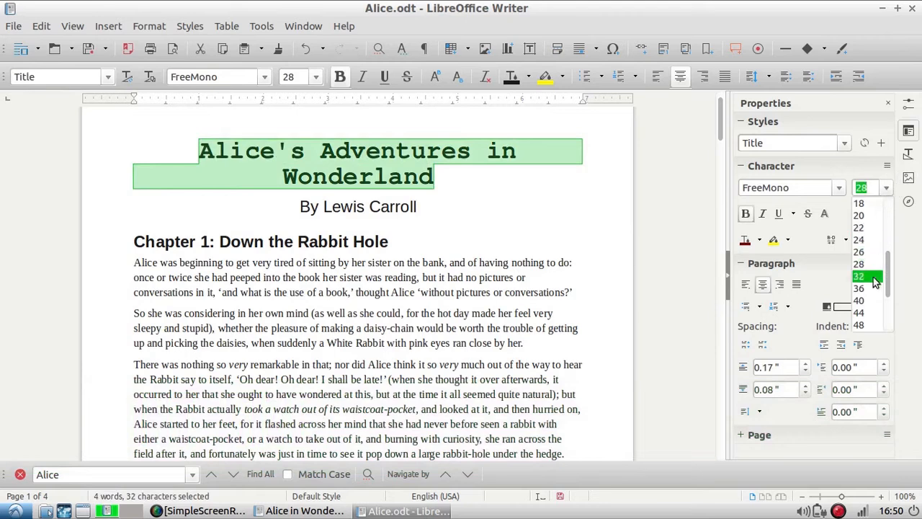
{"action": "left_click", "coordinate": [868, 315]}
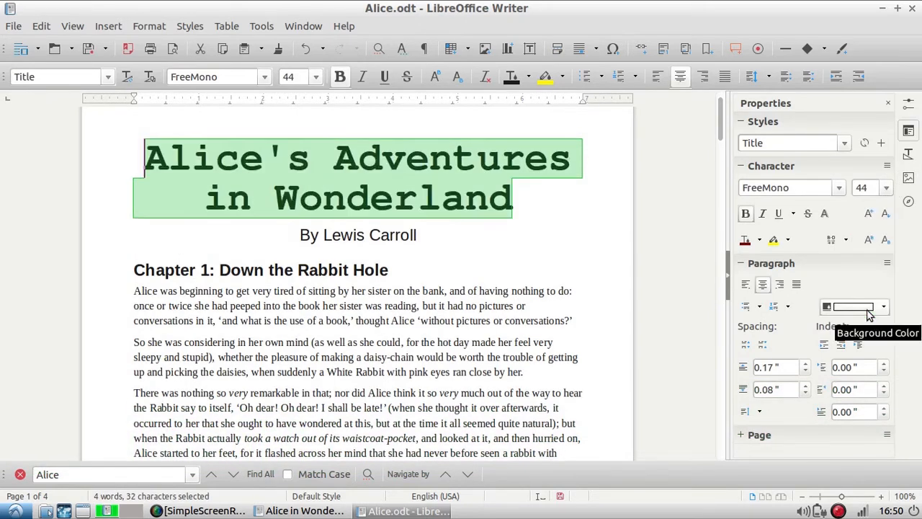
{"action": "left_click", "coordinate": [887, 190]}
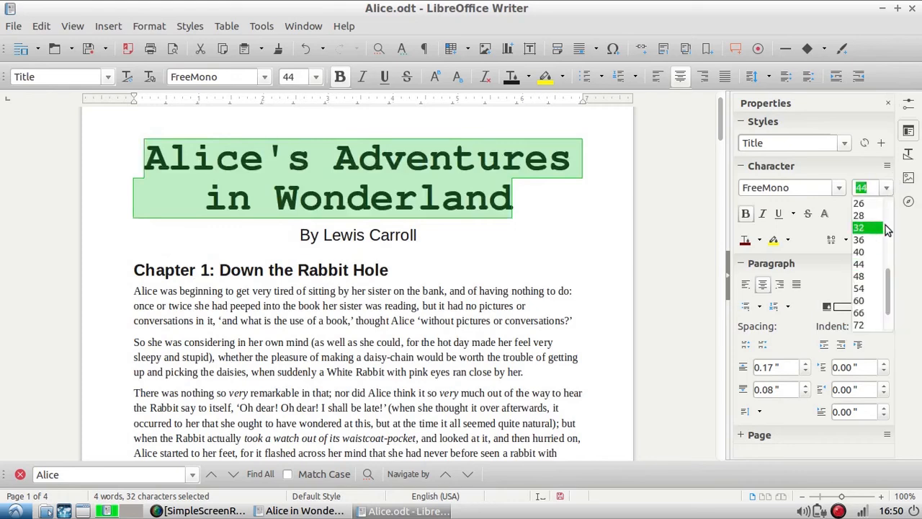
{"action": "left_click", "coordinate": [888, 224]}
{"action": "left_click", "coordinate": [870, 216]}
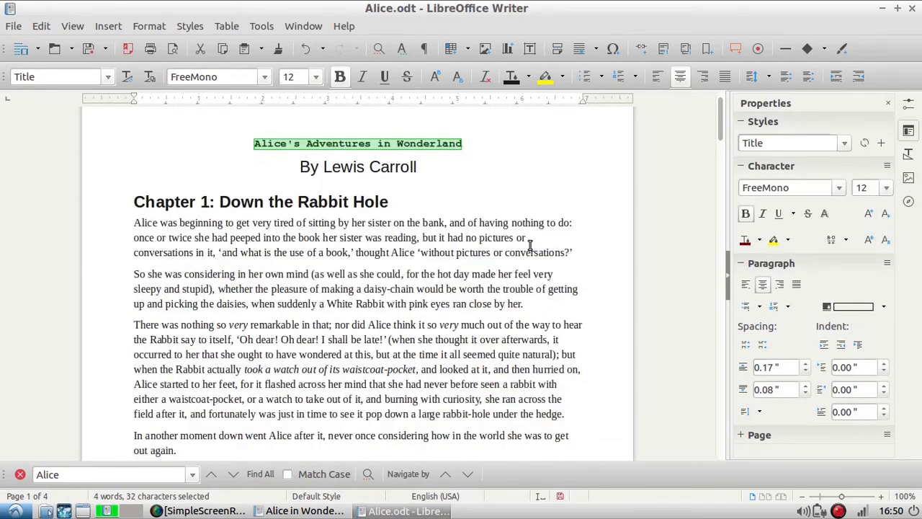
Set the font size of the selected title to 36 and clear the selection
{"action": "left_click", "coordinate": [887, 188]}
{"action": "scroll", "coordinate": [882, 324], "scroll_direction": "down", "scroll_amount": 6}
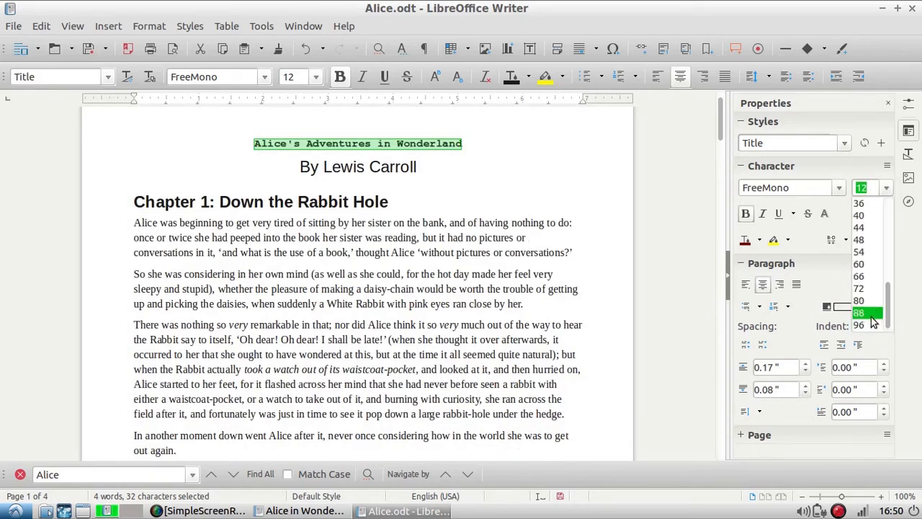
{"action": "left_click", "coordinate": [868, 205]}
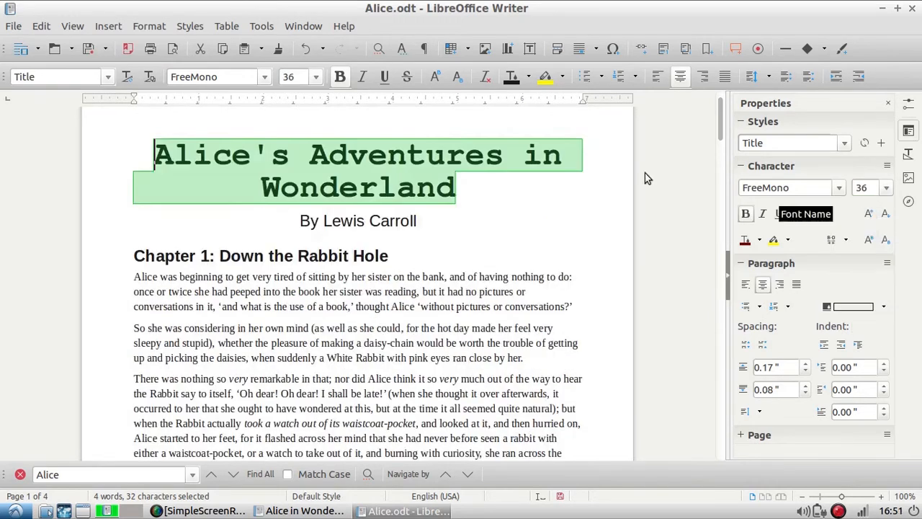
{"action": "left_click", "coordinate": [553, 253]}
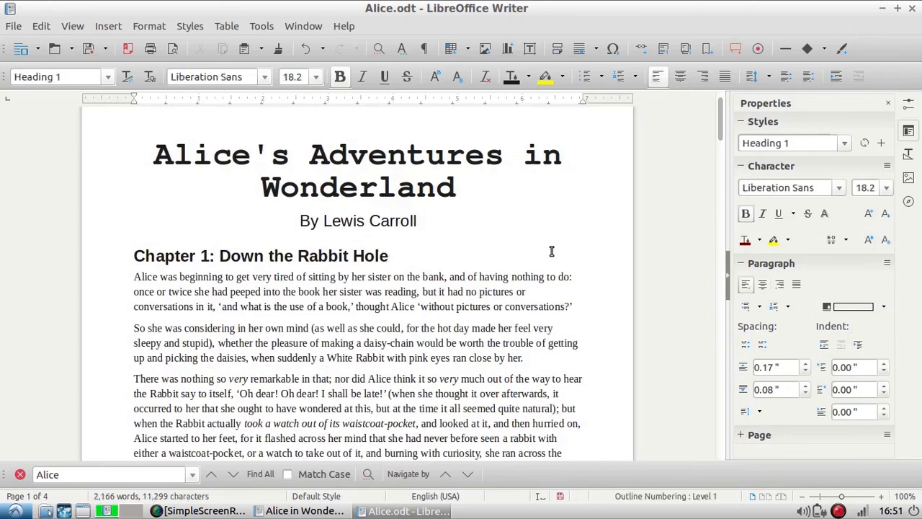
{"action": "left_click", "coordinate": [431, 357]}
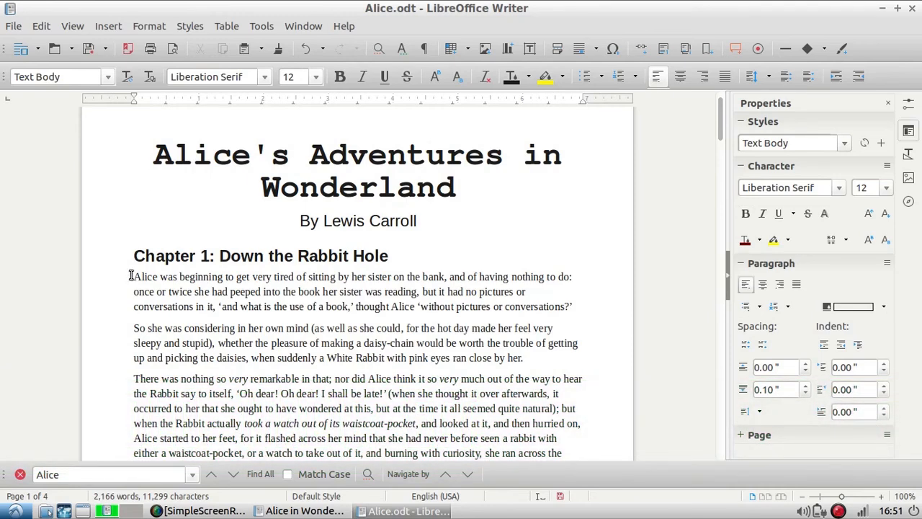
Select the first line under the Chapter 1 heading, turn bold on and off, and do the same with italic
{"action": "left_click_drag", "start_coordinate": [130, 276], "coordinate": [569, 274]}
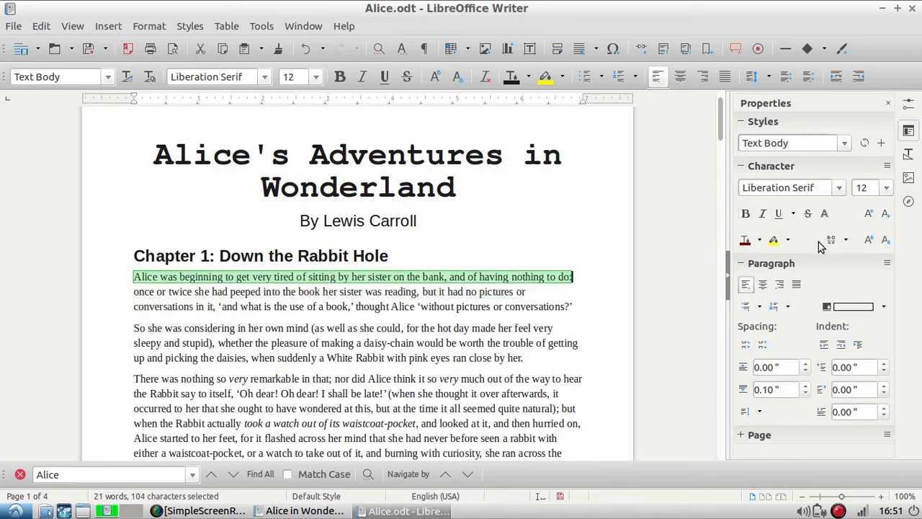
{"action": "left_click", "coordinate": [746, 214]}
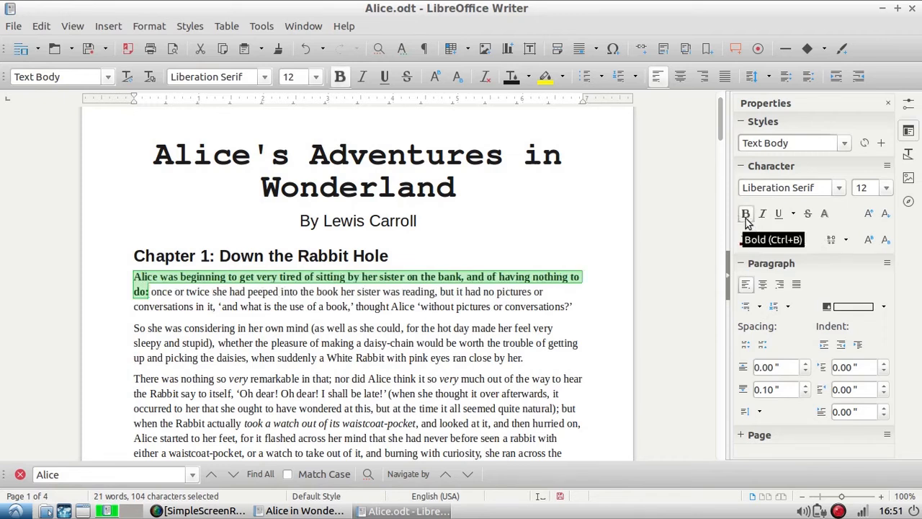
{"action": "left_click", "coordinate": [746, 216]}
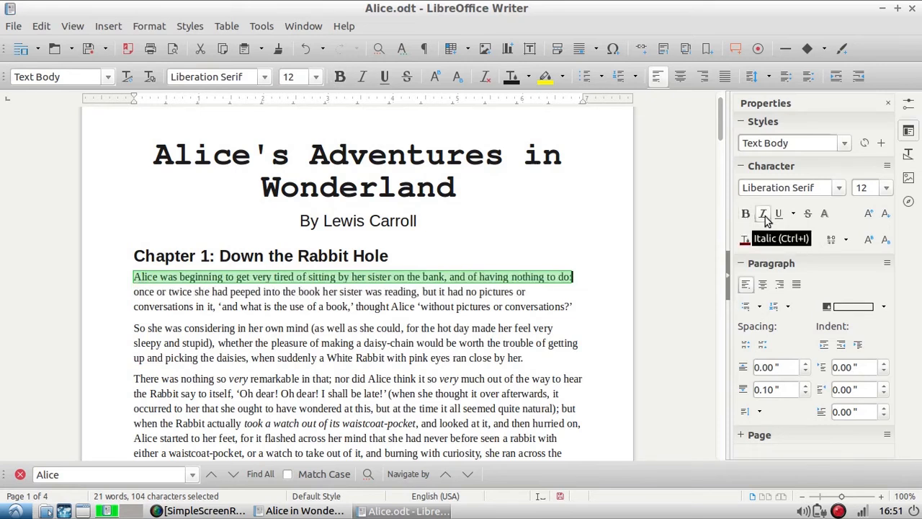
{"action": "left_click", "coordinate": [764, 215]}
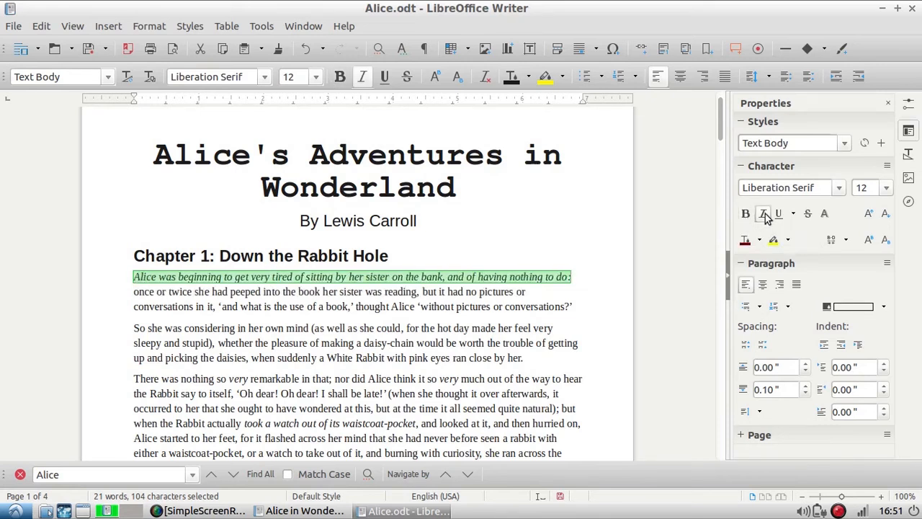
{"action": "left_click", "coordinate": [765, 216]}
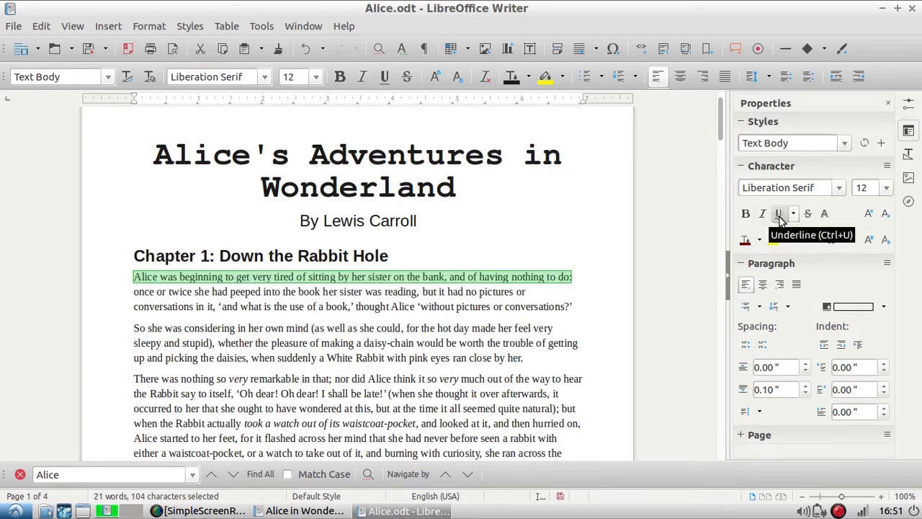
Underline the selected first line with a single line, and change the underline style to wavy
{"action": "left_click", "coordinate": [780, 214]}
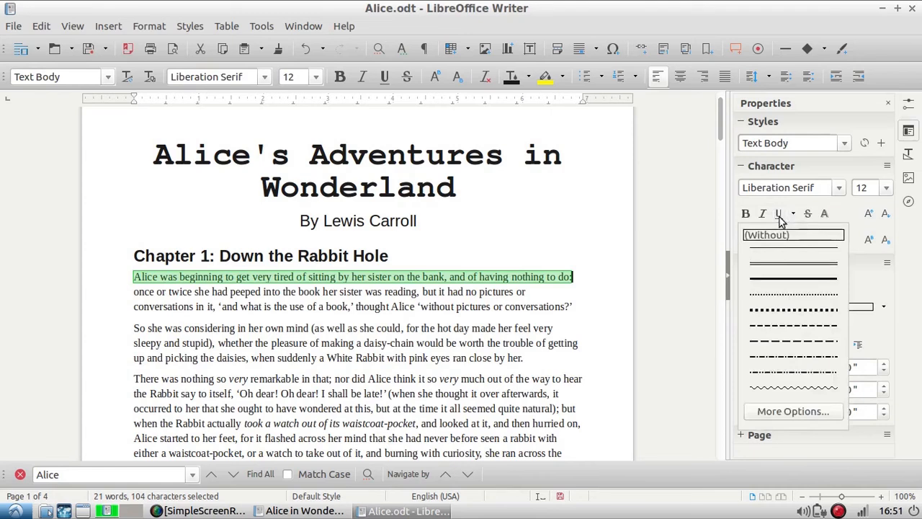
{"action": "left_click", "coordinate": [784, 248]}
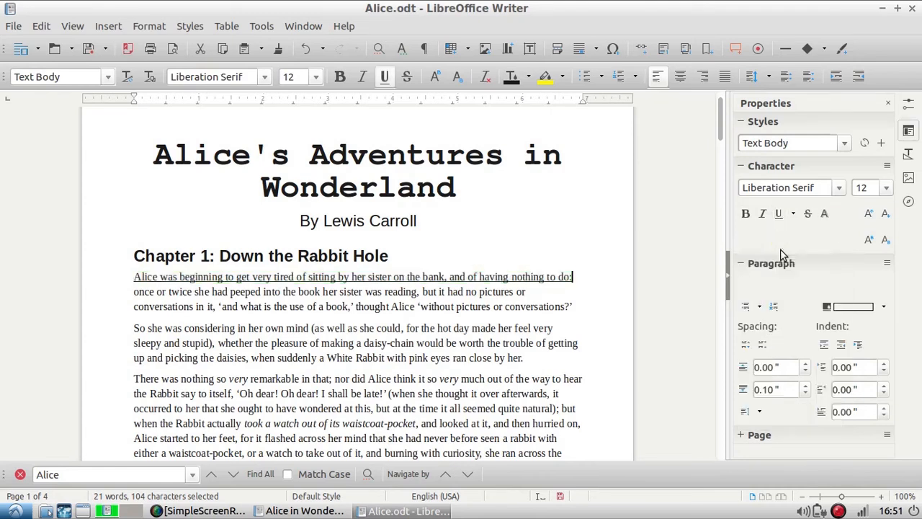
{"action": "left_click", "coordinate": [794, 214]}
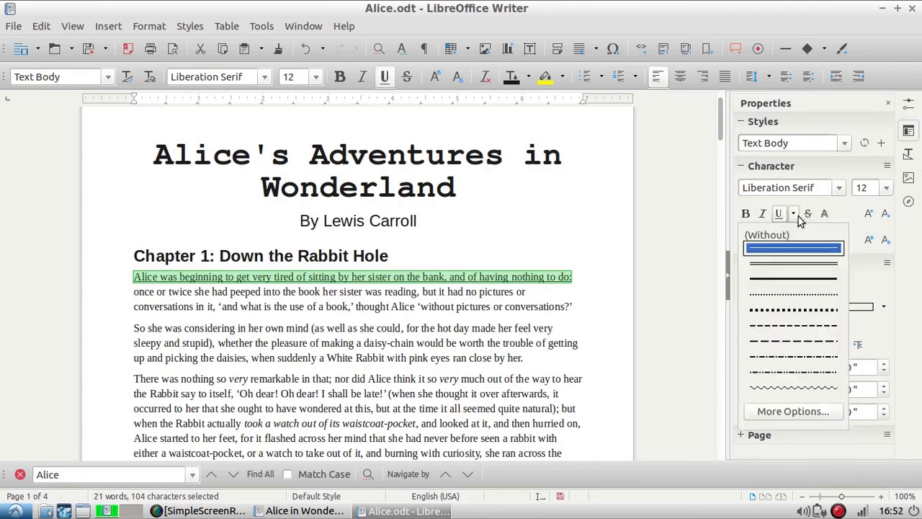
{"action": "left_click", "coordinate": [756, 387]}
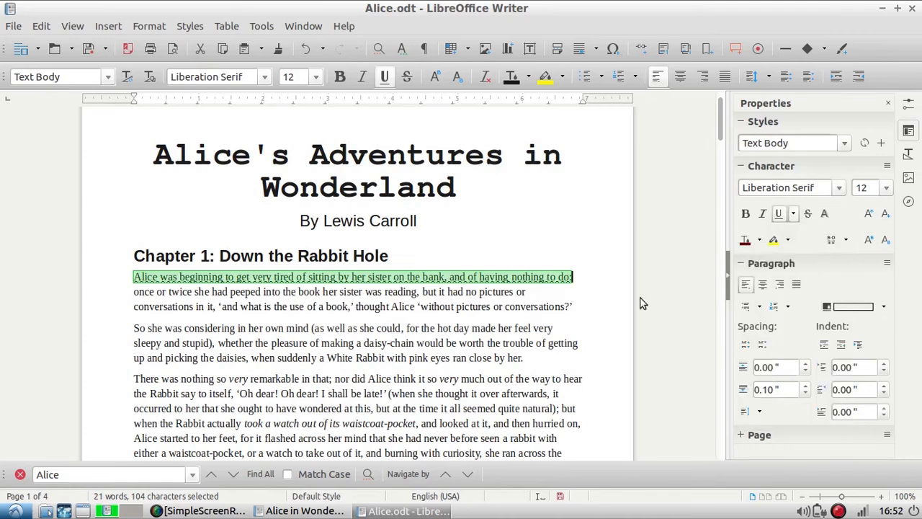
Reselect the first line under the Chapter 1 heading and remove its wavy underline
{"action": "left_click", "coordinate": [597, 282]}
{"action": "left_click_drag", "start_coordinate": [591, 282], "coordinate": [93, 274]}
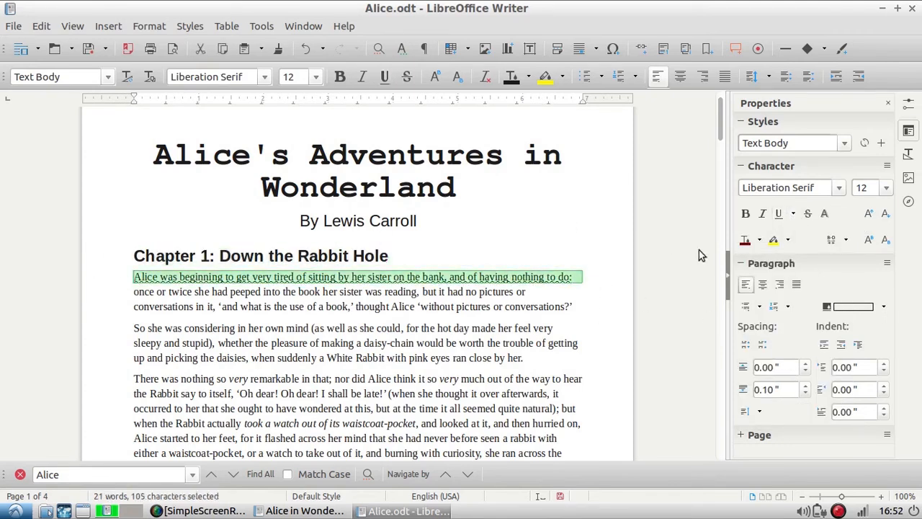
{"action": "left_click", "coordinate": [780, 214]}
{"action": "left_click", "coordinate": [779, 216]}
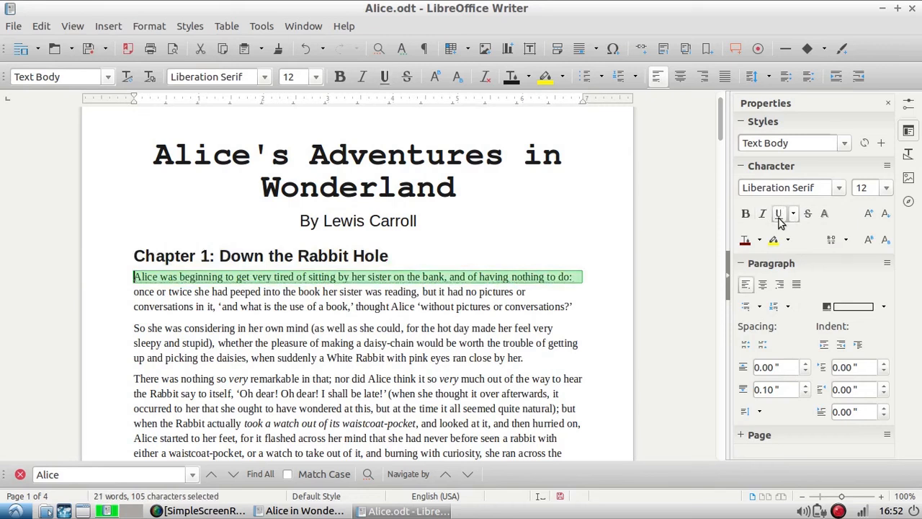
Turn strikethrough on and off for the selected first line, and apply a shadow to it
{"action": "left_click", "coordinate": [809, 216]}
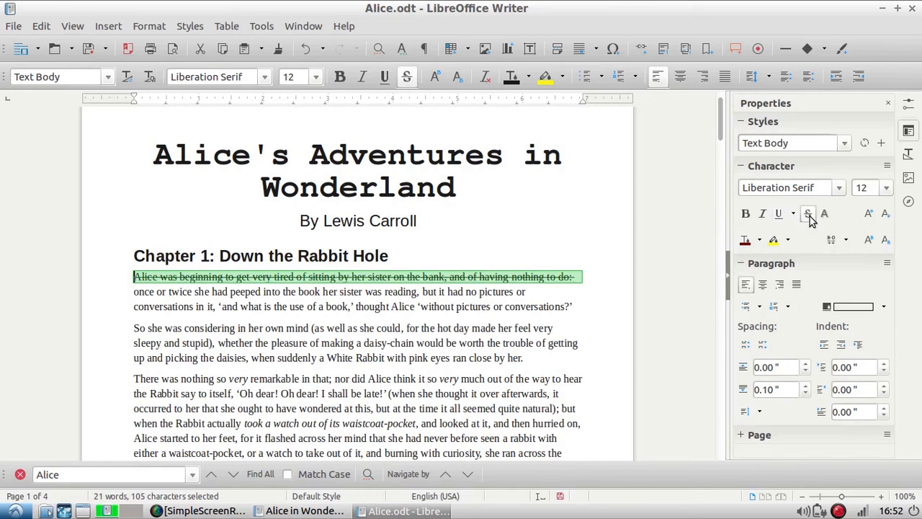
{"action": "left_click", "coordinate": [809, 217]}
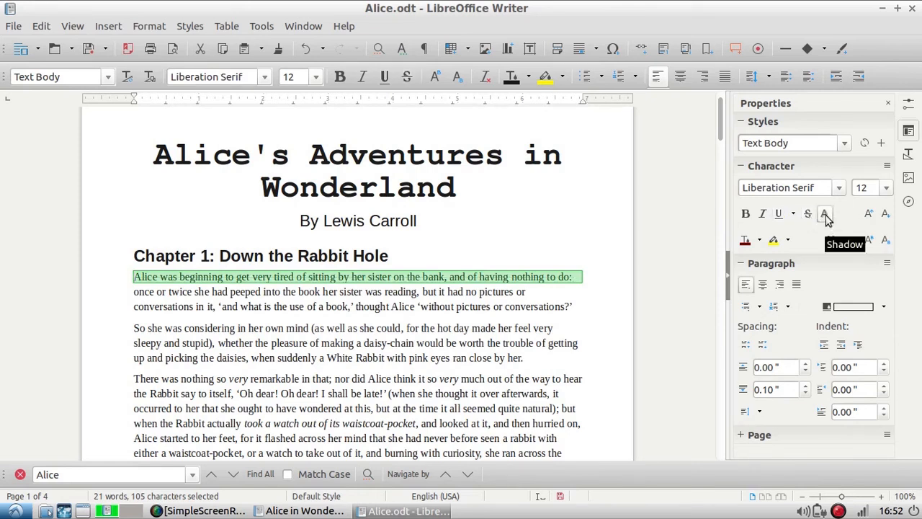
{"action": "left_click", "coordinate": [826, 217]}
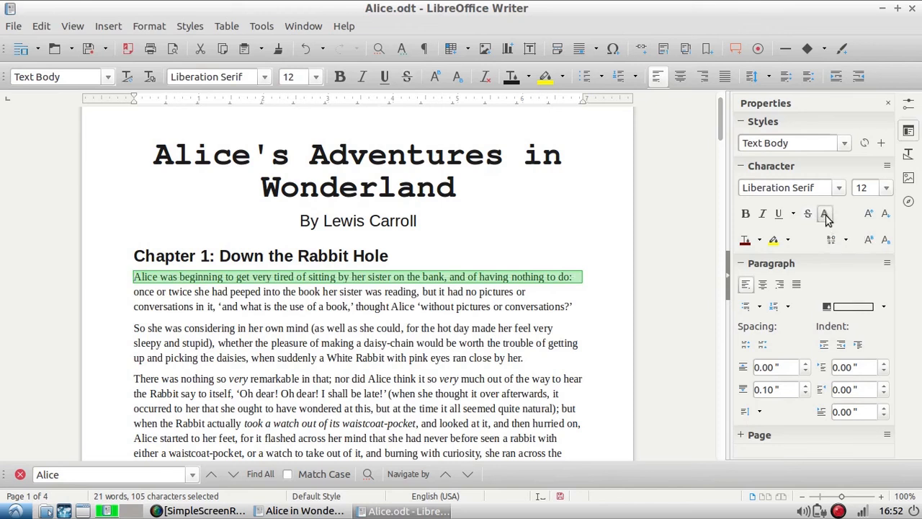
{"action": "left_click", "coordinate": [526, 308]}
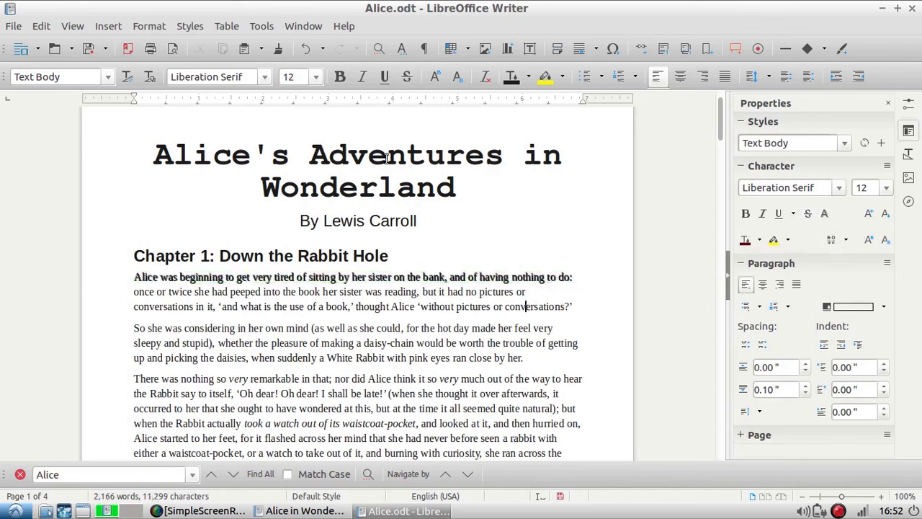
Apply a shadow to the whole title, and remove the shadow from both the title and the first body line
{"action": "left_click_drag", "start_coordinate": [465, 183], "coordinate": [153, 164]}
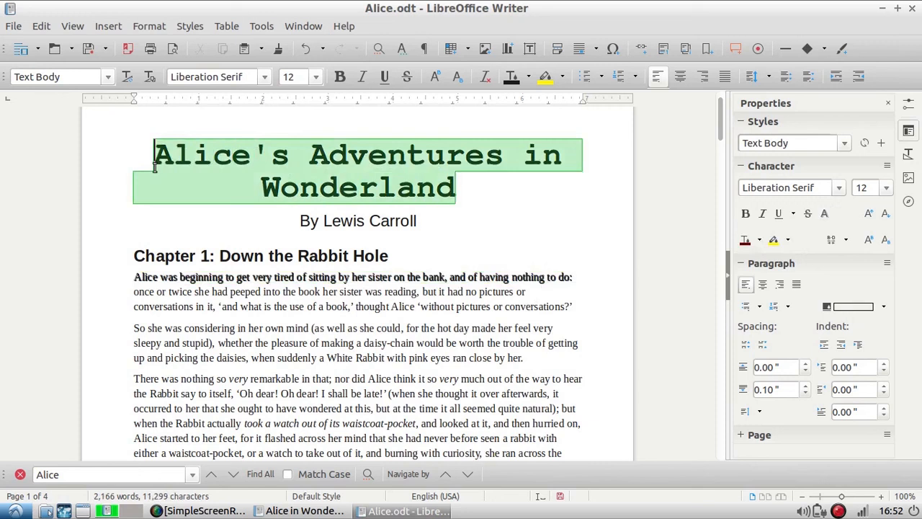
{"action": "left_click", "coordinate": [830, 217]}
{"action": "left_click", "coordinate": [554, 206]}
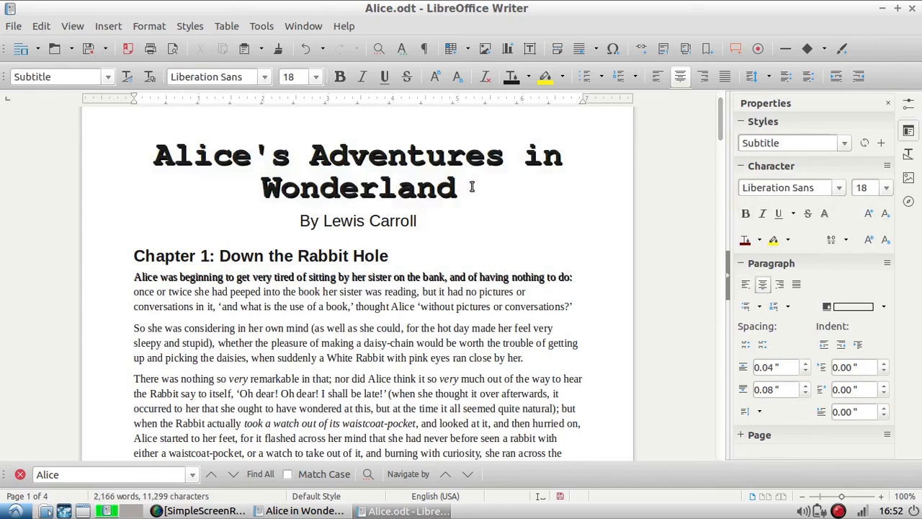
{"action": "left_click_drag", "start_coordinate": [457, 186], "coordinate": [242, 172]}
{"action": "left_click", "coordinate": [472, 306]}
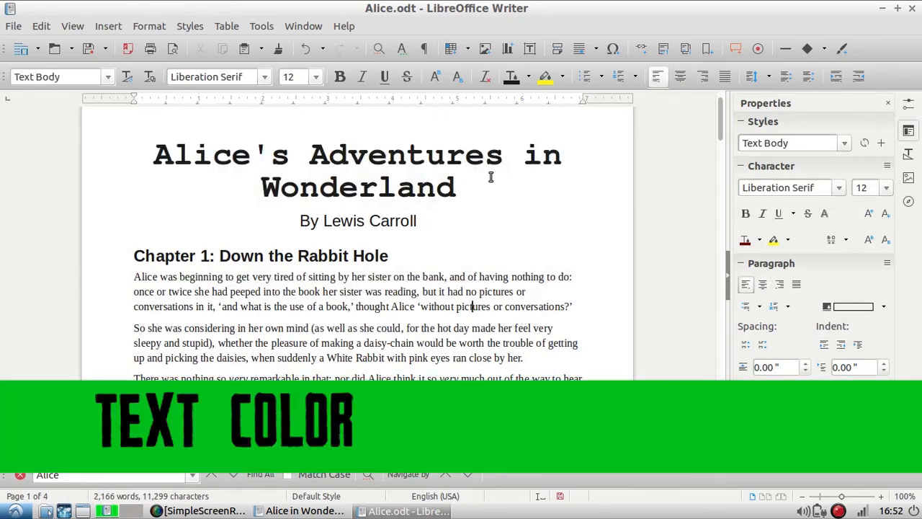
Select the whole title, set its font color to green from the default palette, and clear the selection
{"action": "left_click_drag", "start_coordinate": [490, 176], "coordinate": [155, 145]}
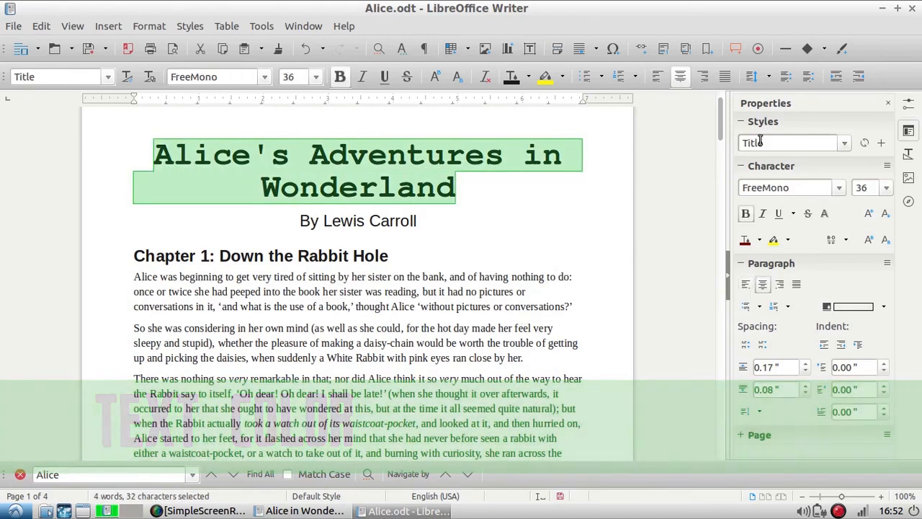
{"action": "left_click", "coordinate": [763, 241]}
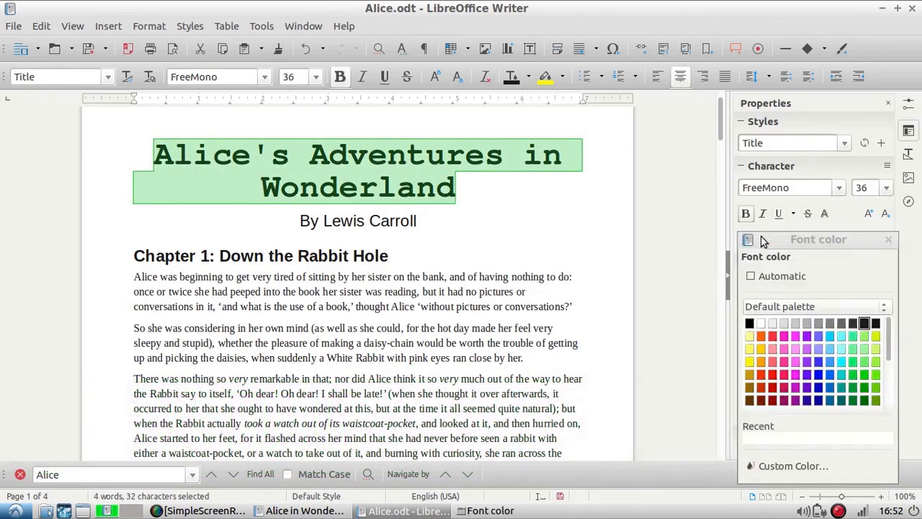
{"action": "left_click", "coordinate": [868, 376]}
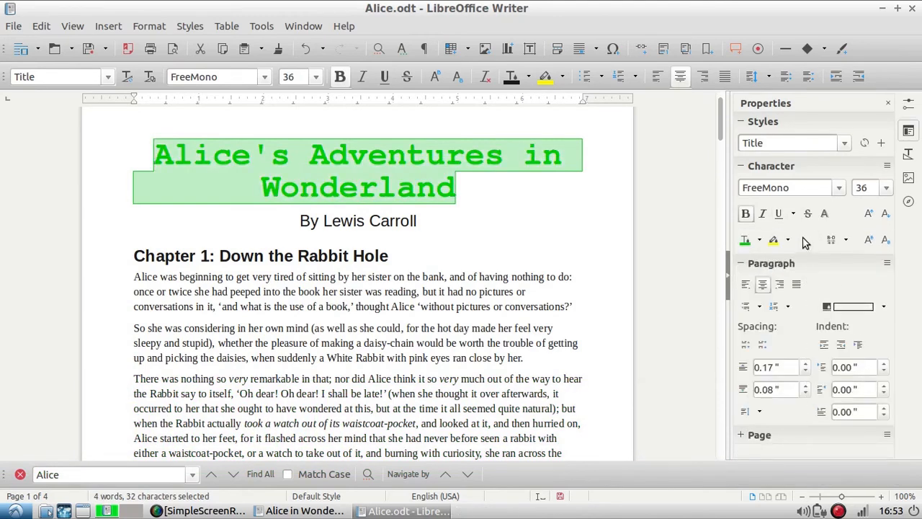
{"action": "left_click", "coordinate": [454, 249]}
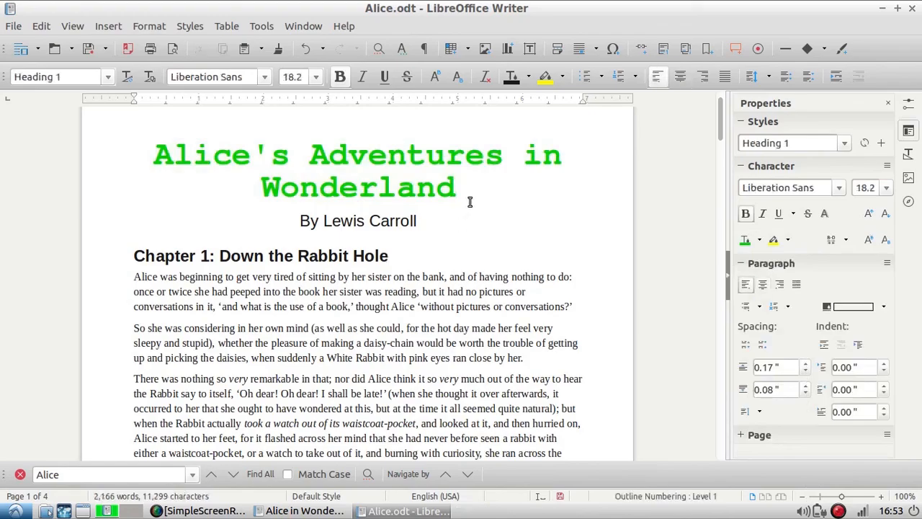